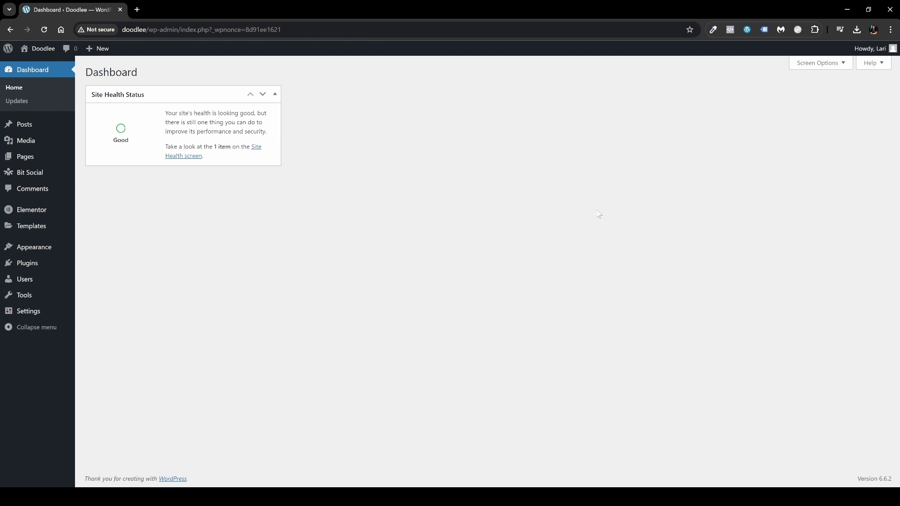
# - Search the WordPress plugin directory for "Bit social" and locate the Bit Social – Auto Post Scheduler plugin
pyautogui.moveTo(46, 266)
pyautogui.click(100, 280)
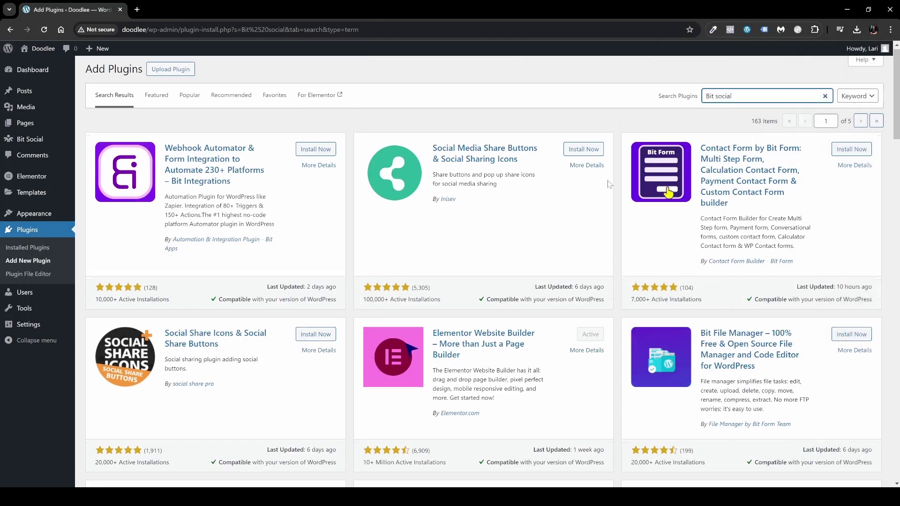
pyautogui.scroll(-4, 604, 212)
pyautogui.scroll(-2, 604, 213)
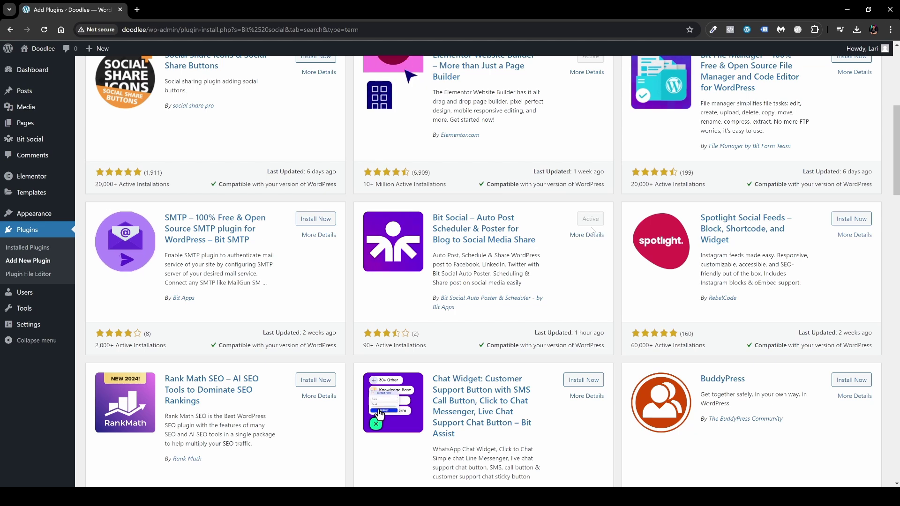
# - Go to Bit Social's accounts page and start connecting a new social media account
pyautogui.moveTo(39, 145)
pyautogui.click(92, 140)
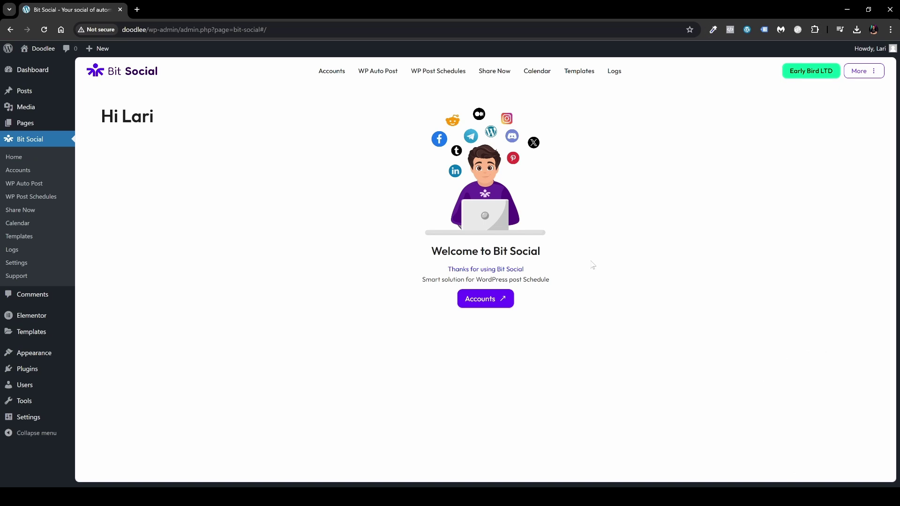
pyautogui.click(486, 299)
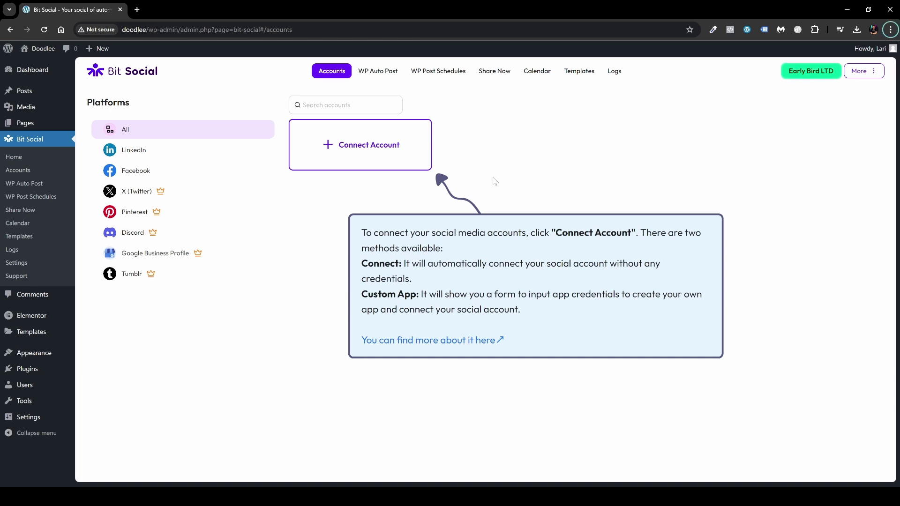
pyautogui.click(351, 158)
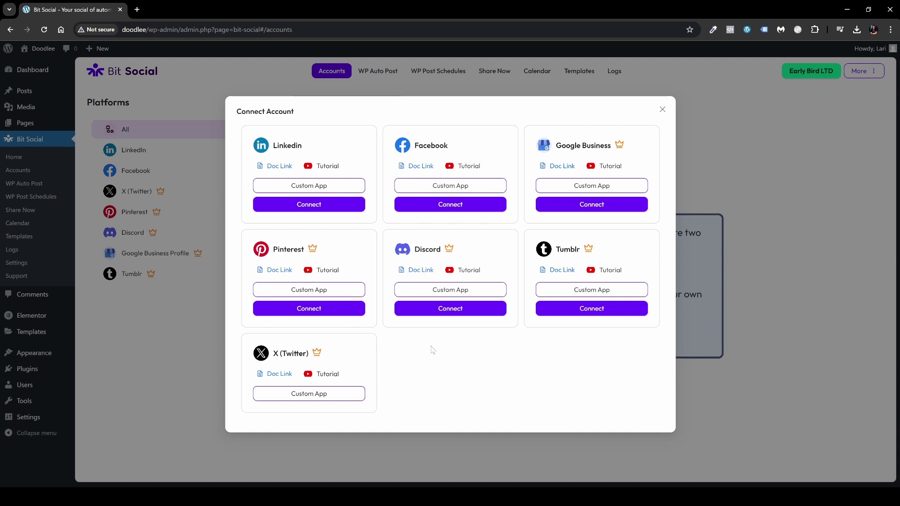
# - Connect to Facebook with the automatic method, switching to the required profile and reconnecting it to Bit Social
pyautogui.click(452, 214)
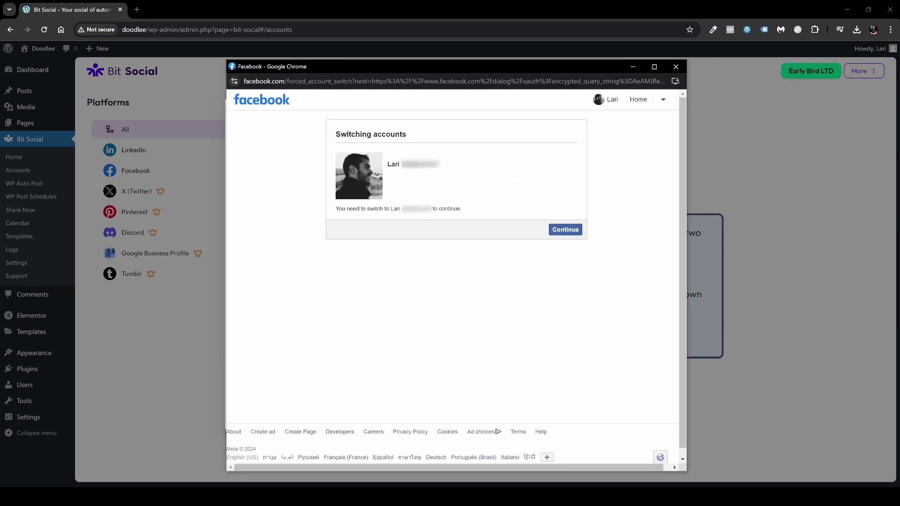
pyautogui.click(565, 230)
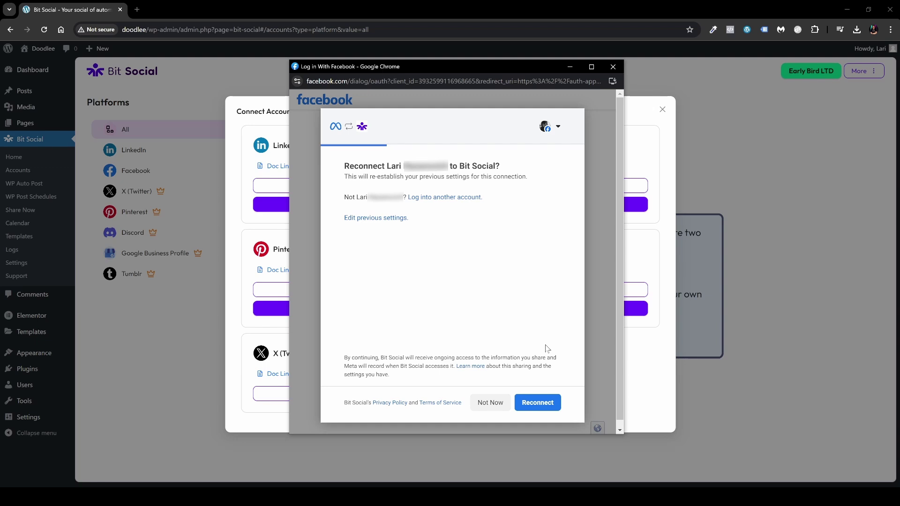
pyautogui.click(537, 403)
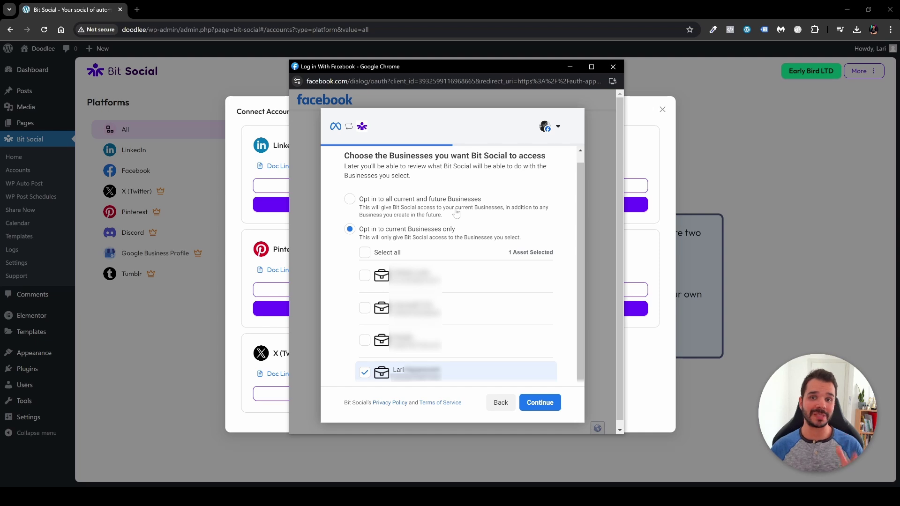
# - Limit Bit Social's Facebook access to the already selected business and the EZ WP 4U page
pyautogui.scroll(-1, 566, 257)
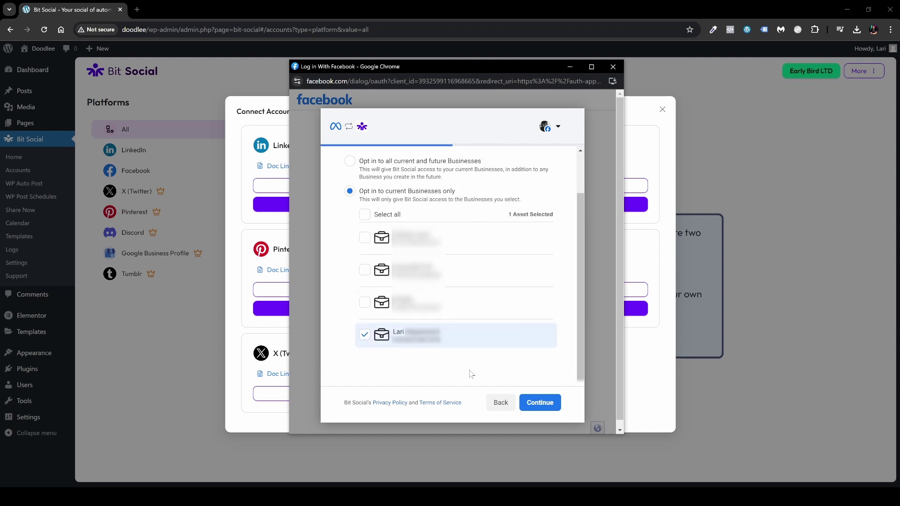
pyautogui.click(537, 401)
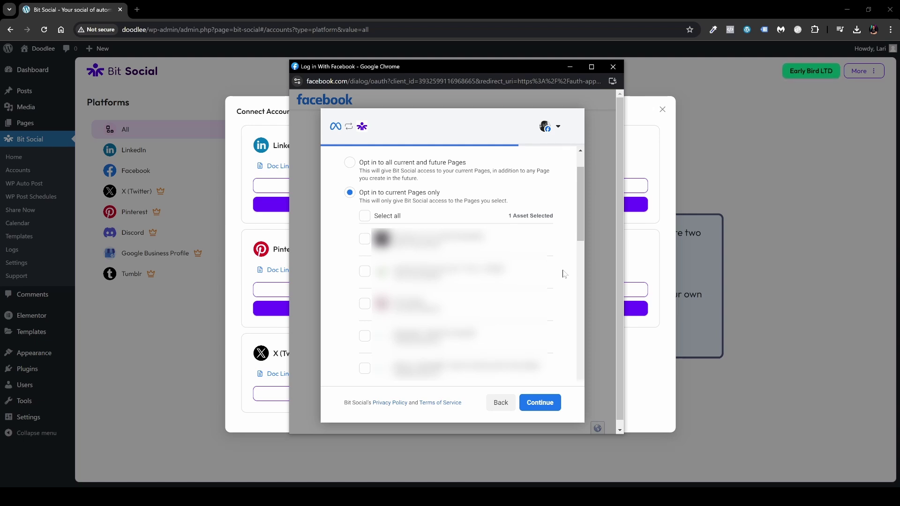
pyautogui.scroll(-5, 563, 274)
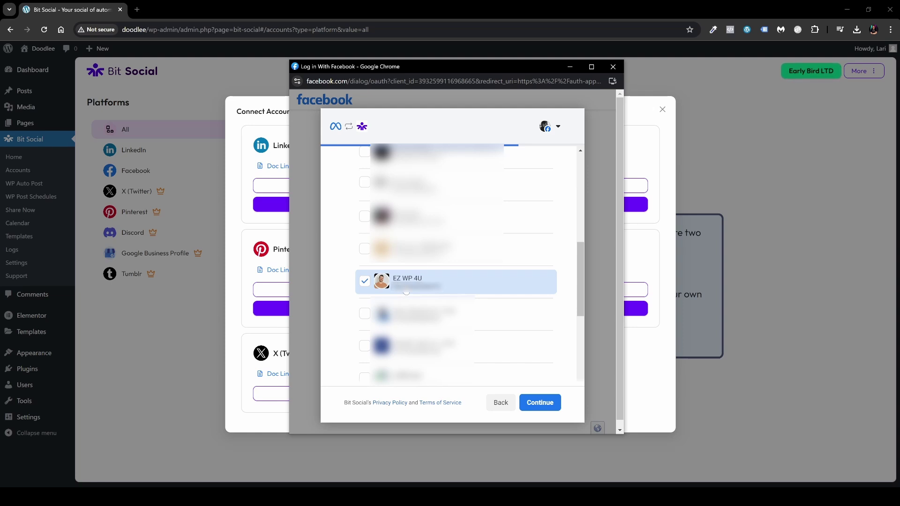
pyautogui.click(546, 409)
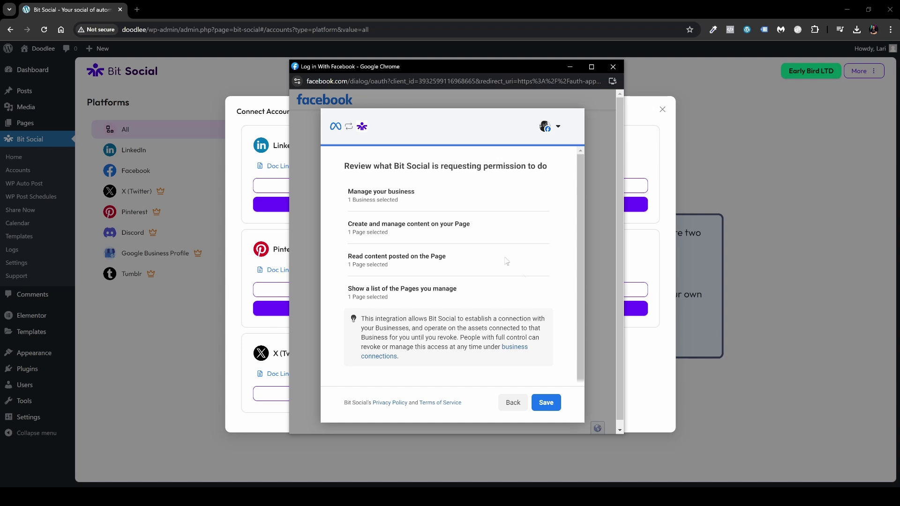
# - Approve the permissions Bit Social requests and save the EZ WP 4U Facebook page as a connected account
pyautogui.click(547, 402)
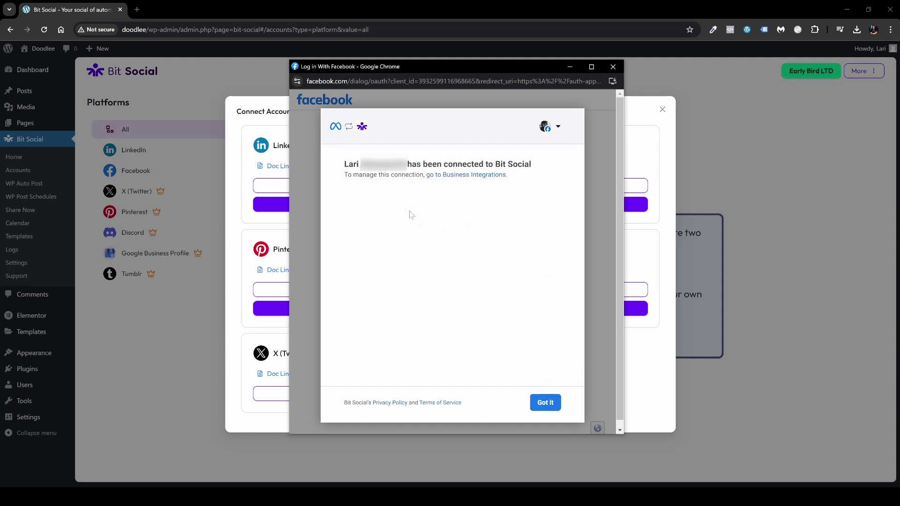
pyautogui.click(546, 407)
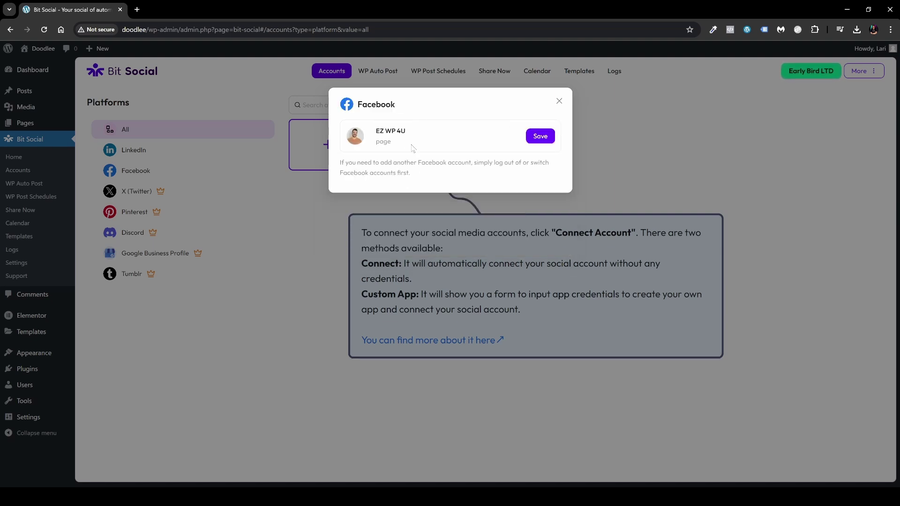
pyautogui.click(540, 136)
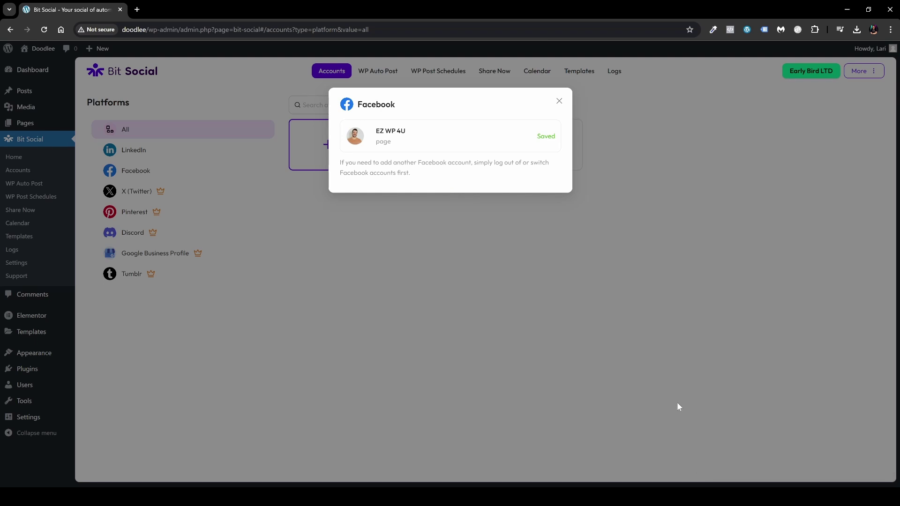
pyautogui.click(560, 102)
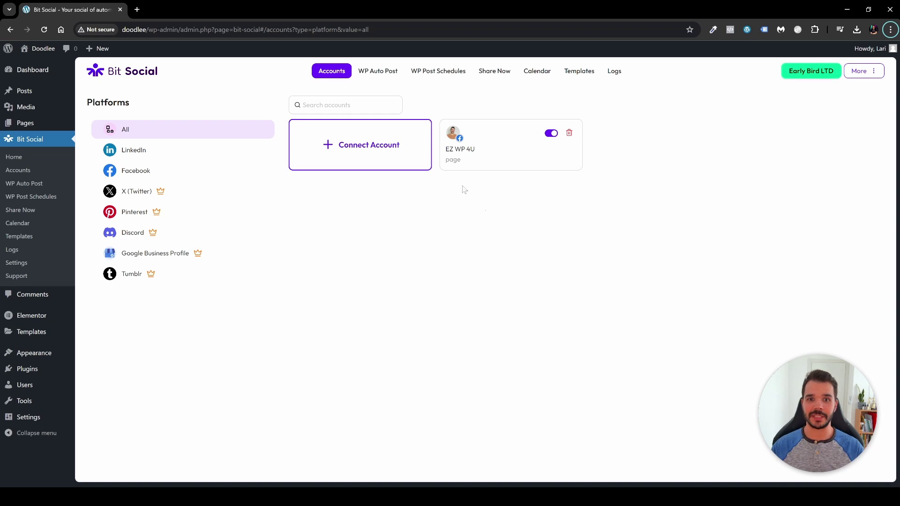
# - Select the Facebook accounts, including EZ WP 4U, for WP Auto Post
pyautogui.click(384, 73)
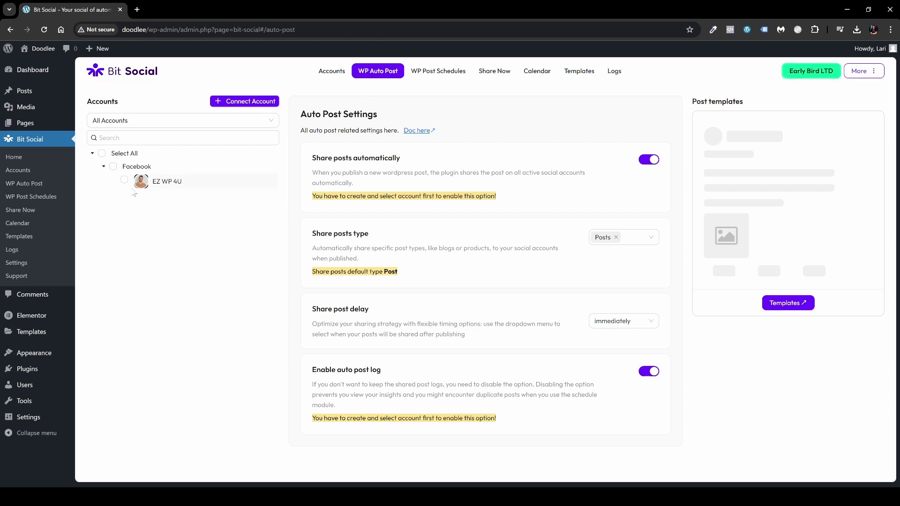
pyautogui.click(113, 167)
# - Review the available share post types and share post delays in the auto post settings
pyautogui.click(638, 238)
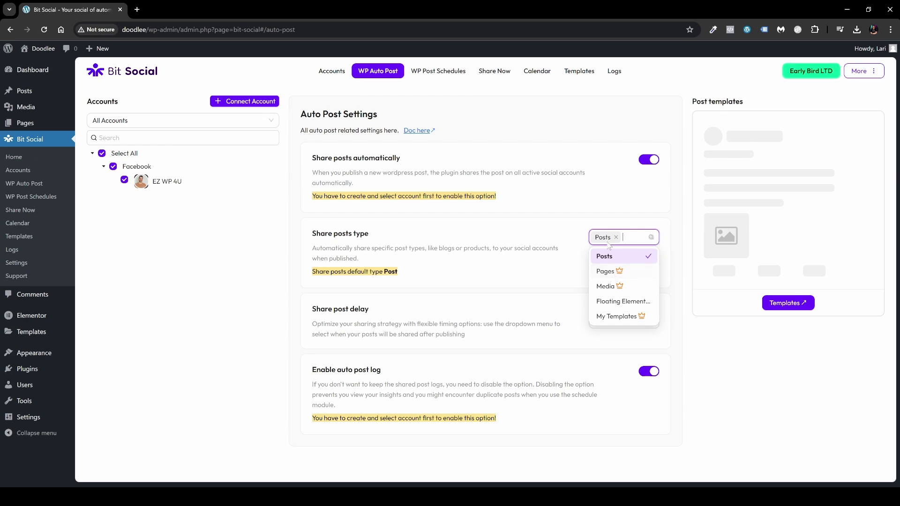
pyautogui.click(576, 259)
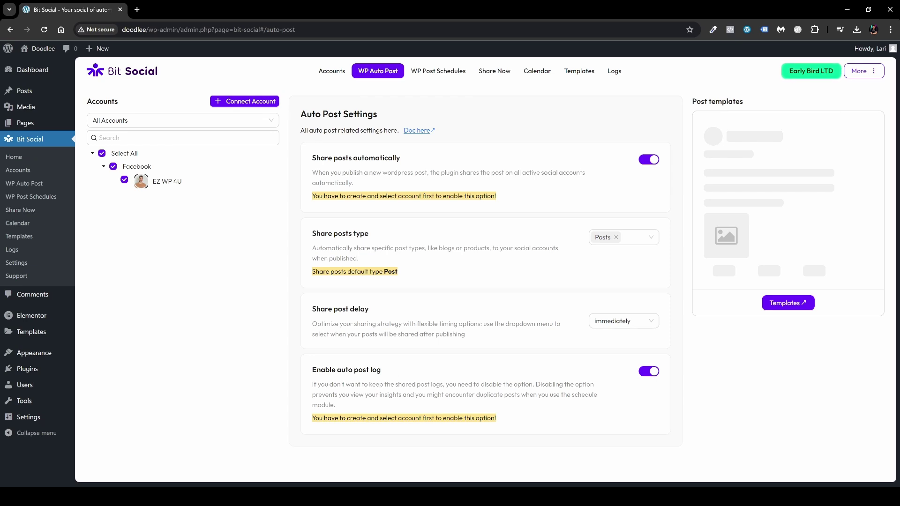
pyautogui.click(626, 327)
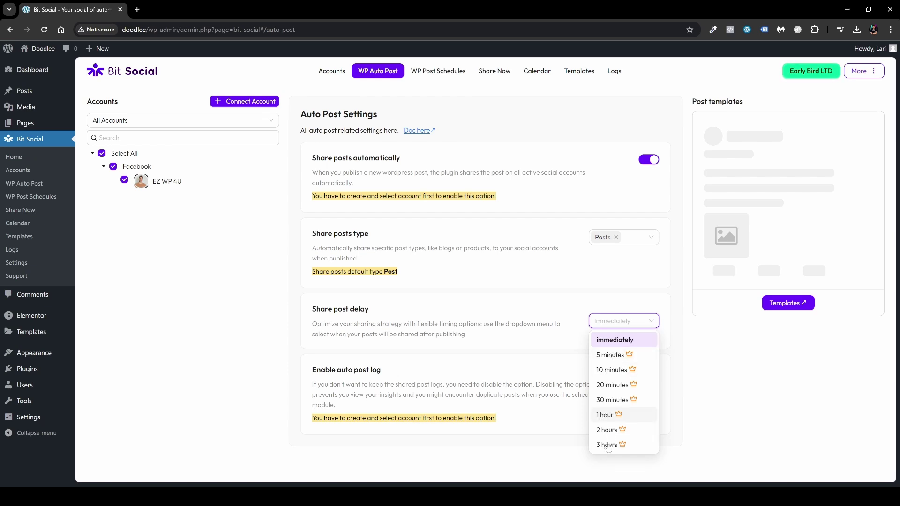
pyautogui.click(556, 360)
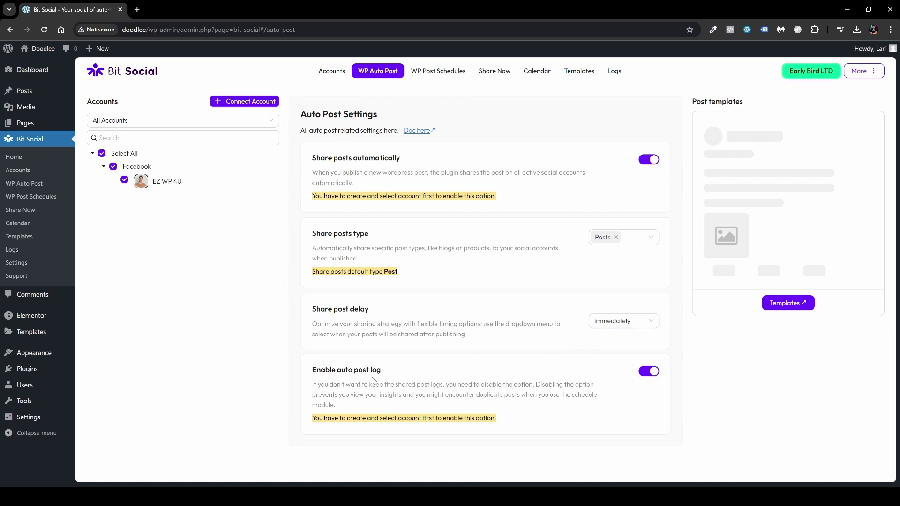
# - Turn the auto post log off and back on
pyautogui.click(649, 372)
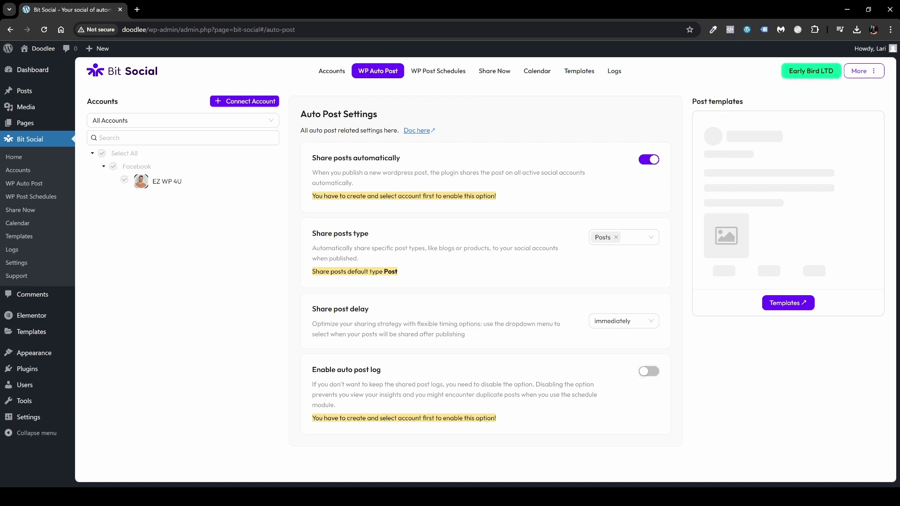
pyautogui.click(650, 371)
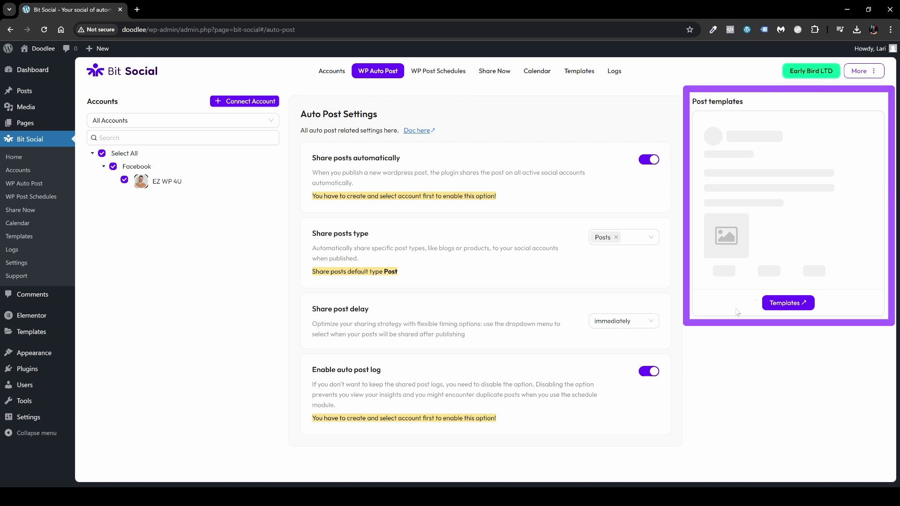
# - Open the Facebook post template settings and examine the smart tags and posting type options
pyautogui.click(782, 305)
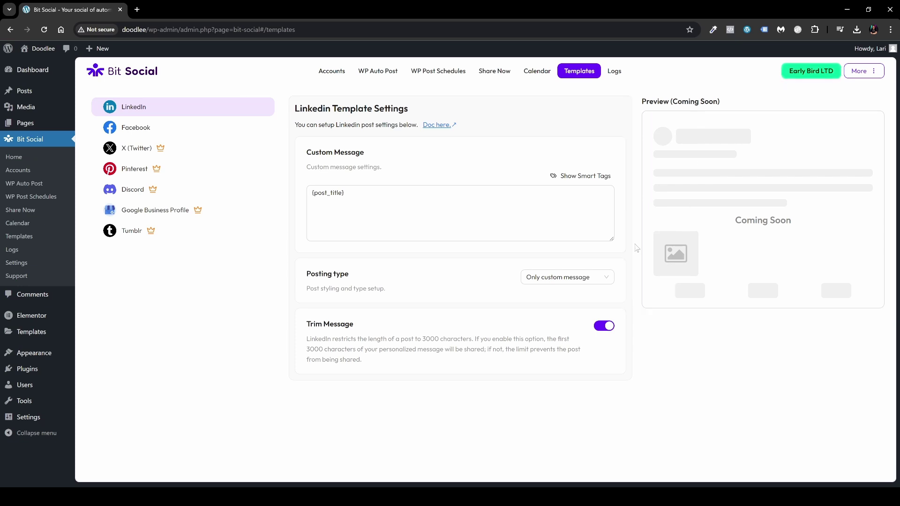
pyautogui.click(146, 129)
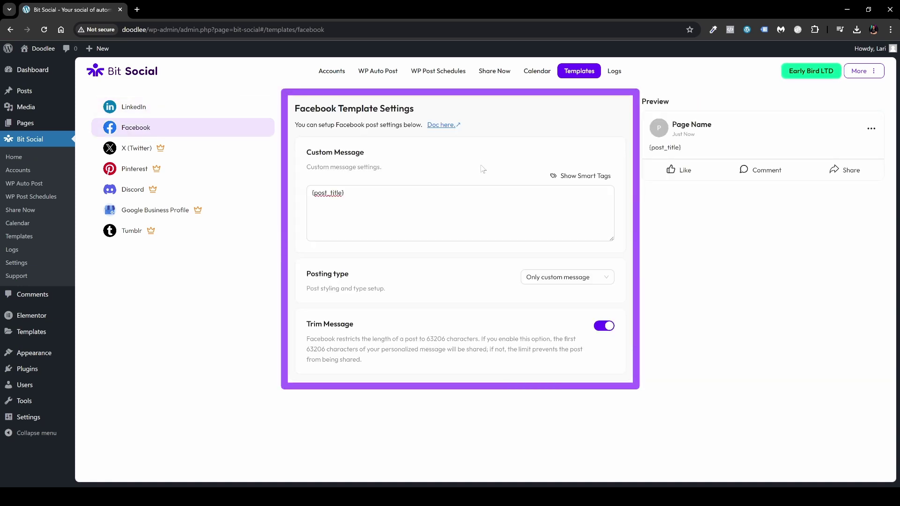
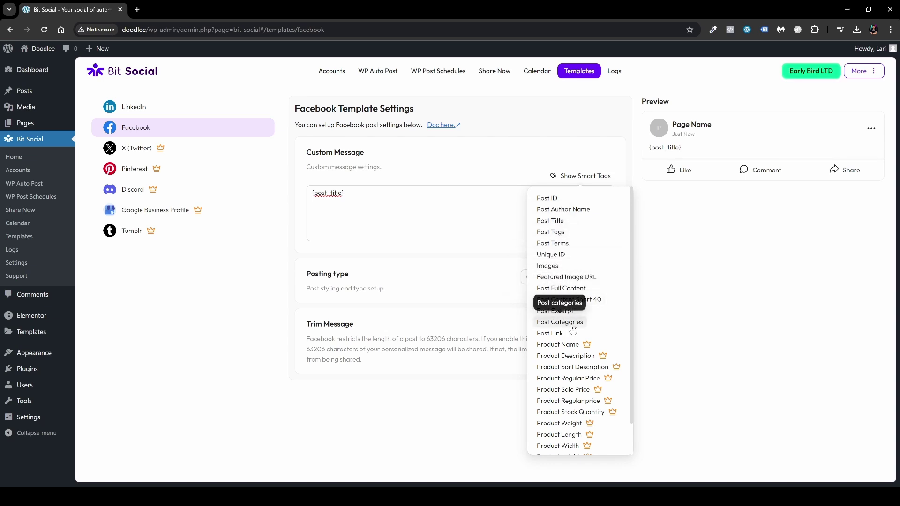
pyautogui.scroll(-1, 622, 295)
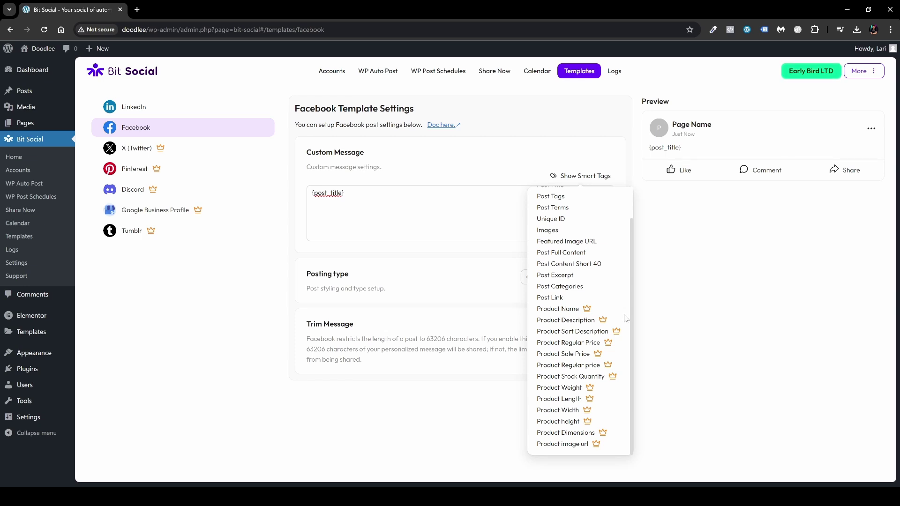
pyautogui.click(455, 259)
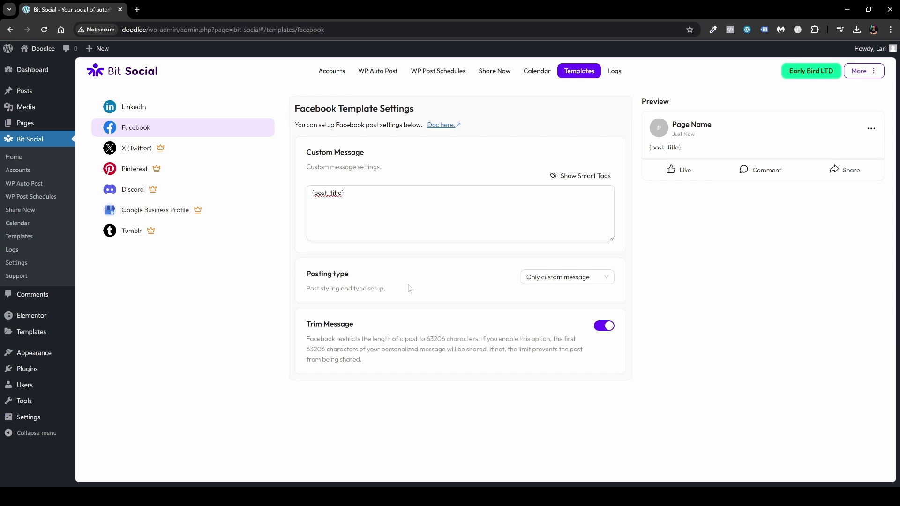
pyautogui.click(565, 284)
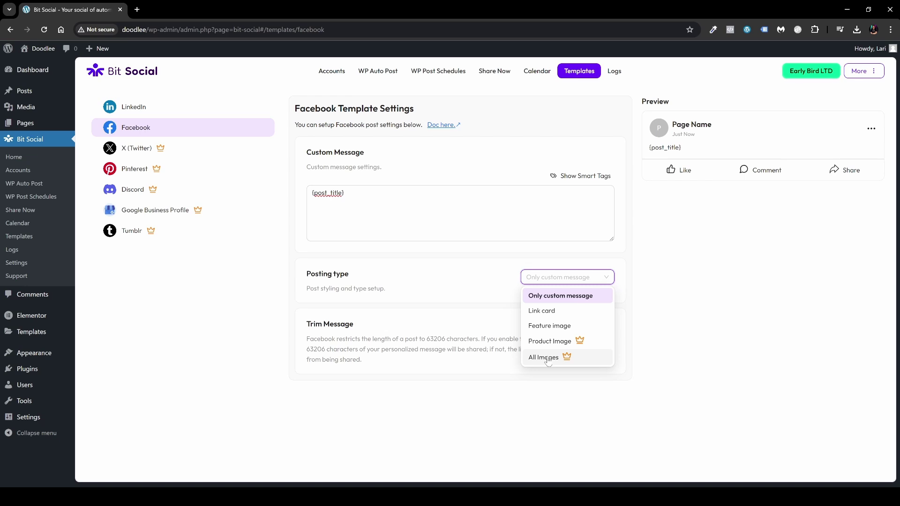
pyautogui.click(460, 292)
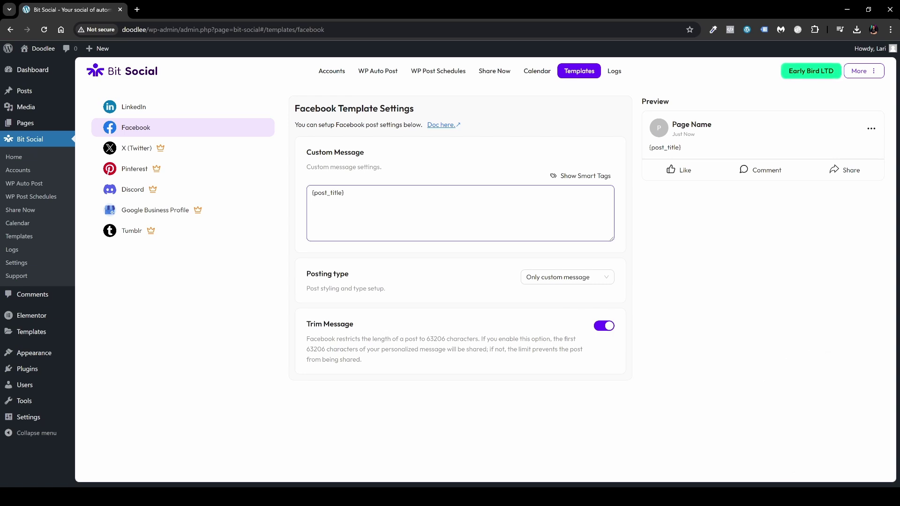
# - Start creating a new WP post schedule and review its start settings and post interval units
pyautogui.click(451, 75)
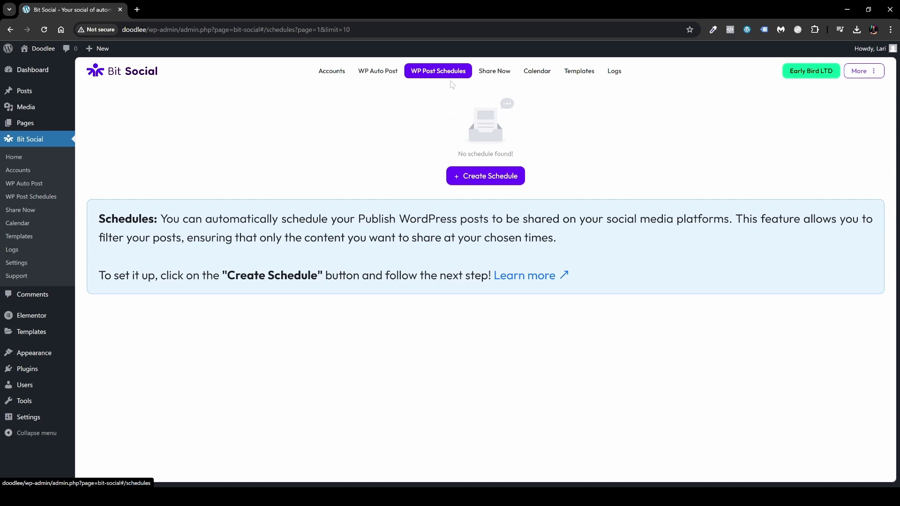
pyautogui.click(479, 183)
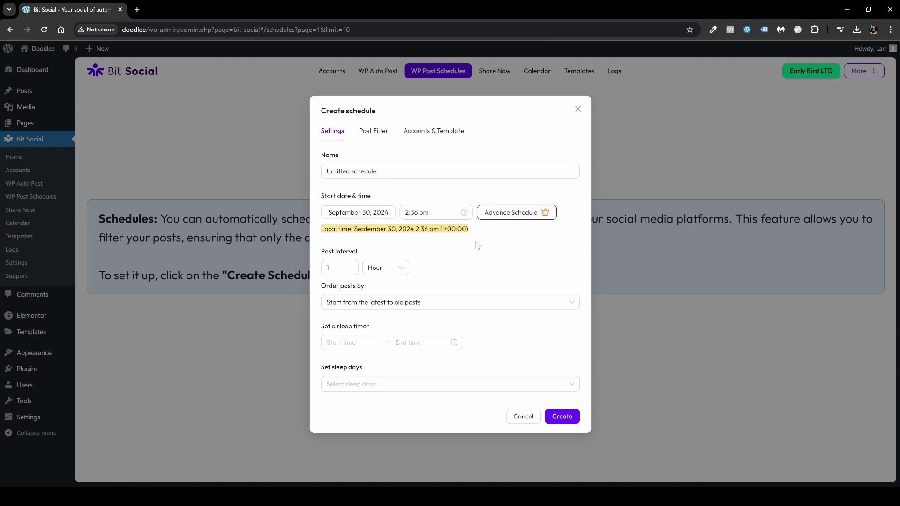
pyautogui.click(516, 219)
pyautogui.click(389, 272)
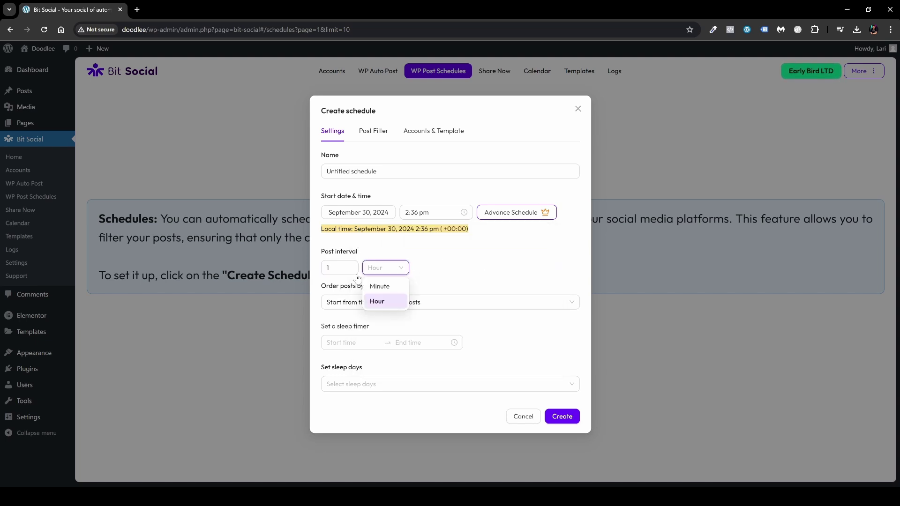
pyautogui.click(467, 275)
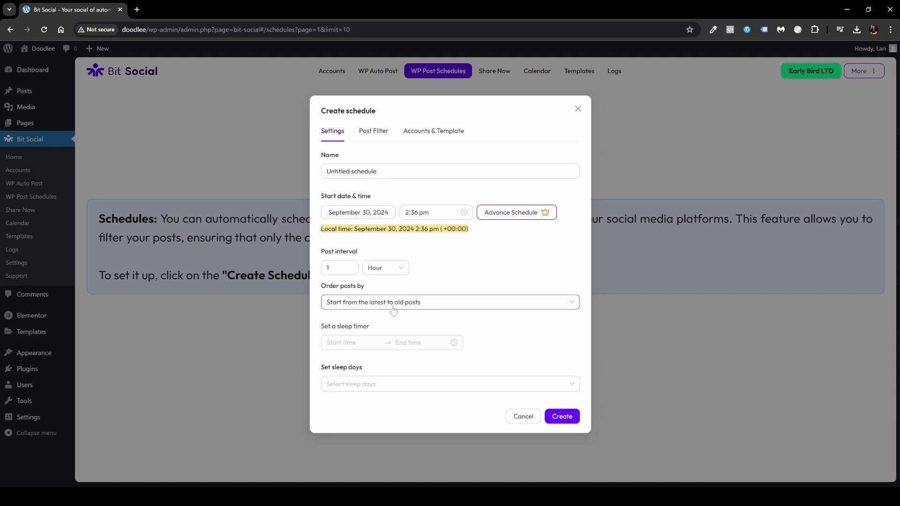
# - Examine the post order, sleep timer and sleep day options of the new schedule
pyautogui.click(440, 307)
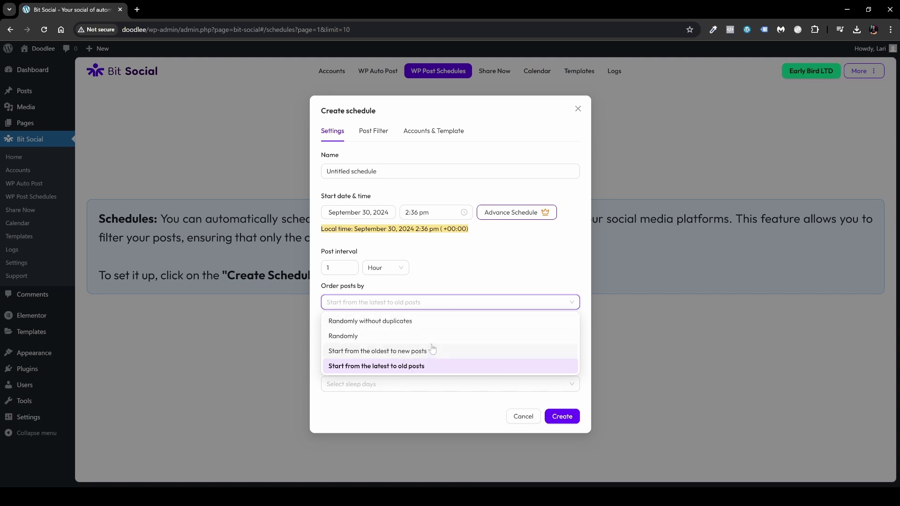
pyautogui.click(450, 289)
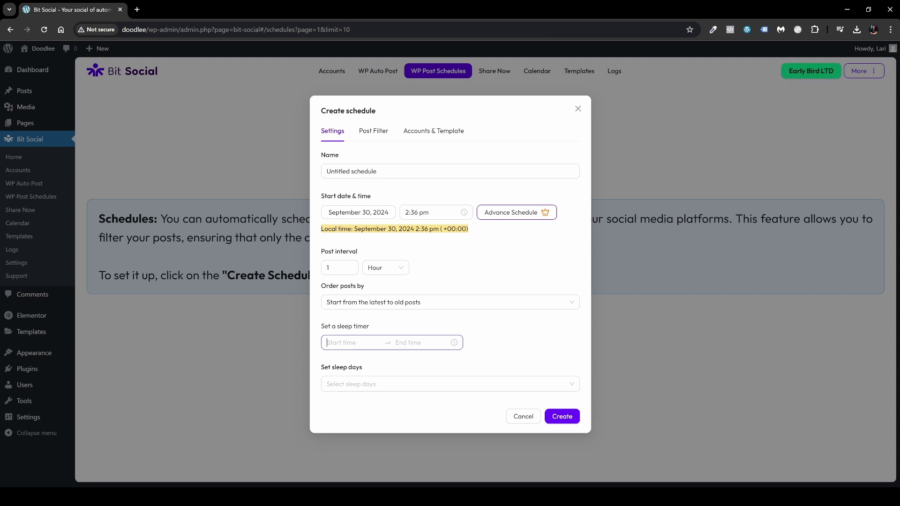
pyautogui.click(408, 343)
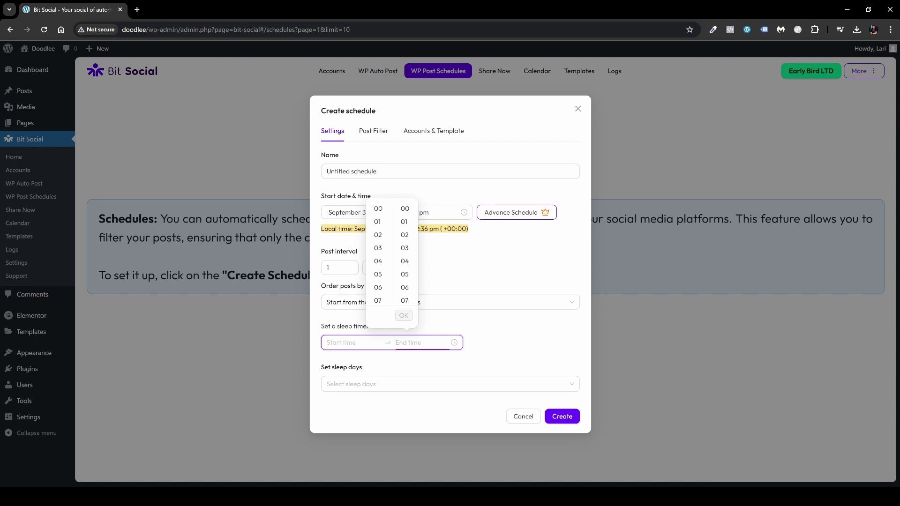
pyautogui.click(493, 341)
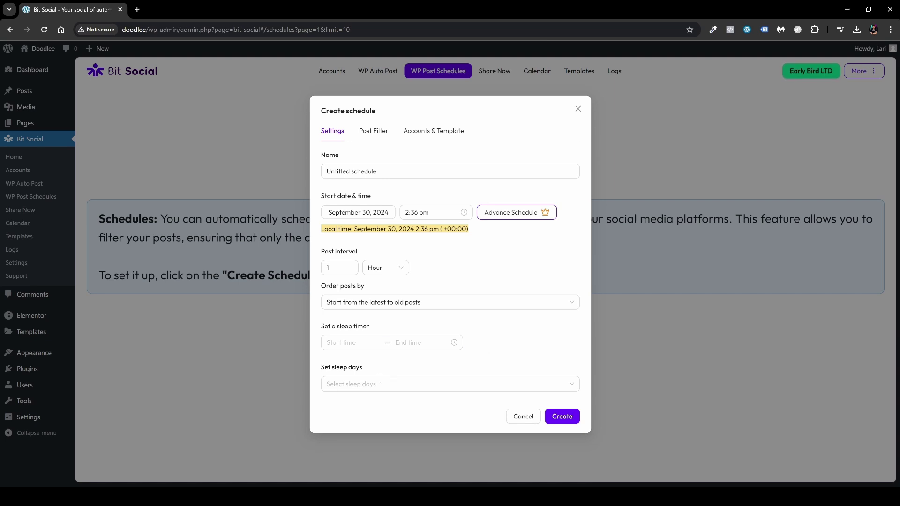
pyautogui.click(397, 384)
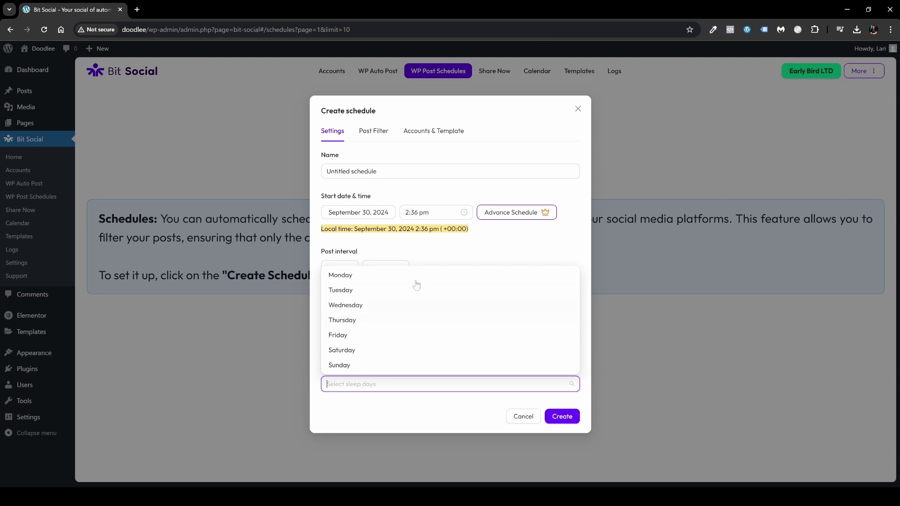
pyautogui.click(459, 253)
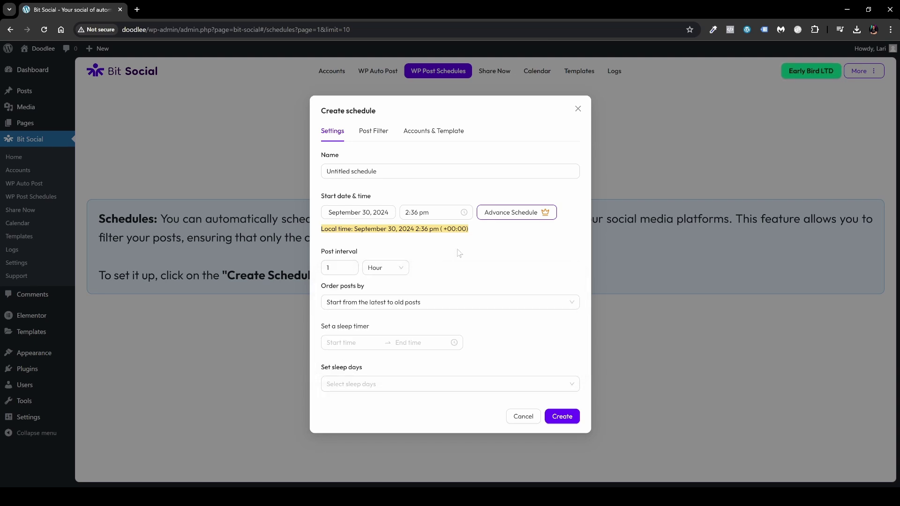
# - Review the schedule's filters by published time and post type, keeping Posts as the post type
pyautogui.click(382, 134)
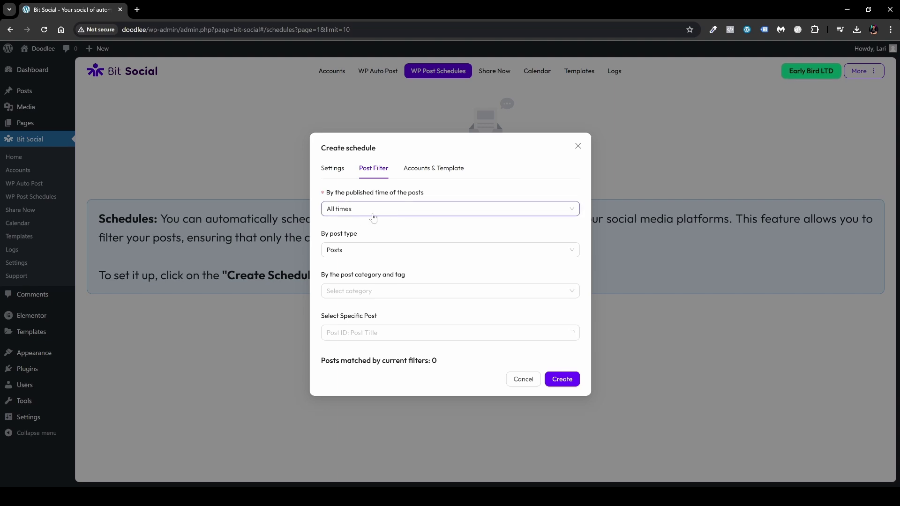
pyautogui.click(374, 216)
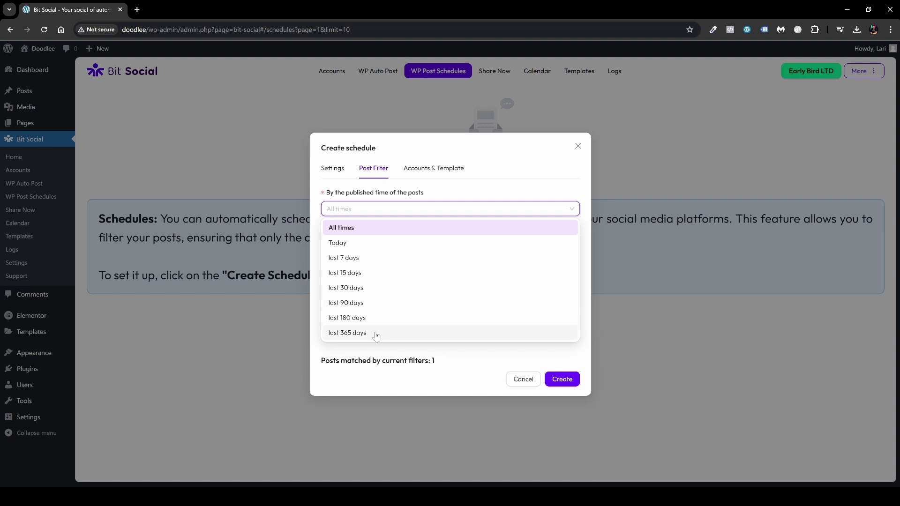
pyautogui.press('Escape')
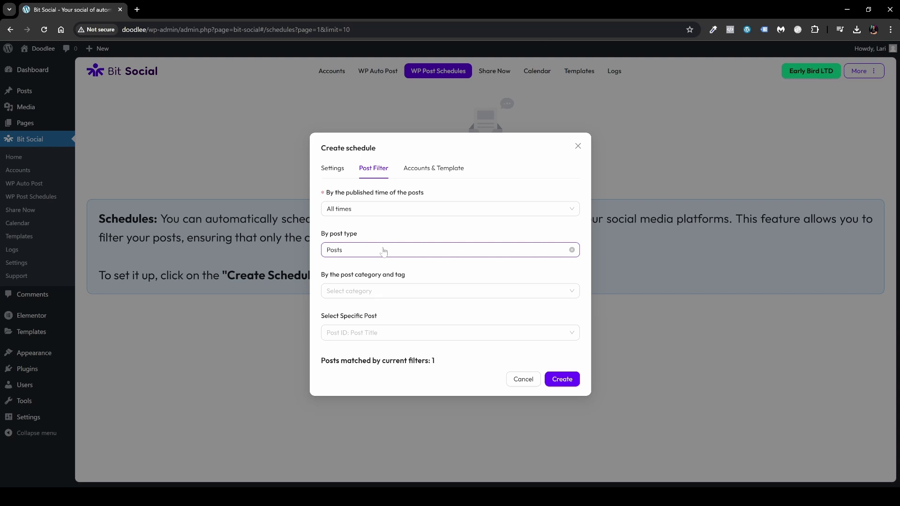
pyautogui.click(383, 251)
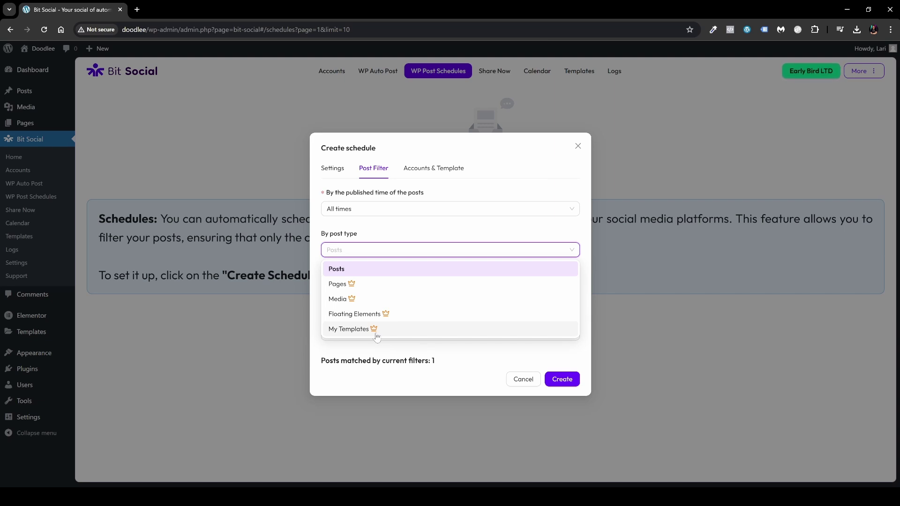
pyautogui.click(355, 271)
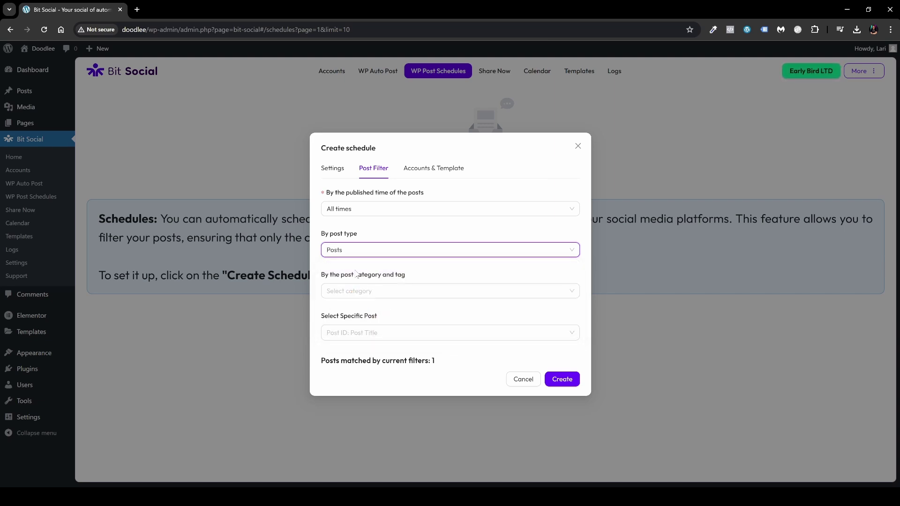
# - Check the category and tag filter choices, and select "1: Hello world!" as the specific post for the schedule
pyautogui.click(374, 294)
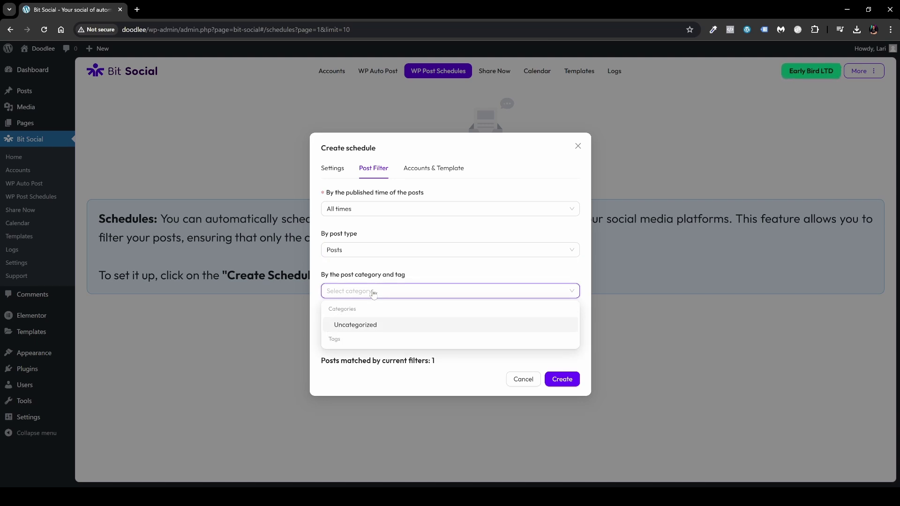
pyautogui.click(373, 294)
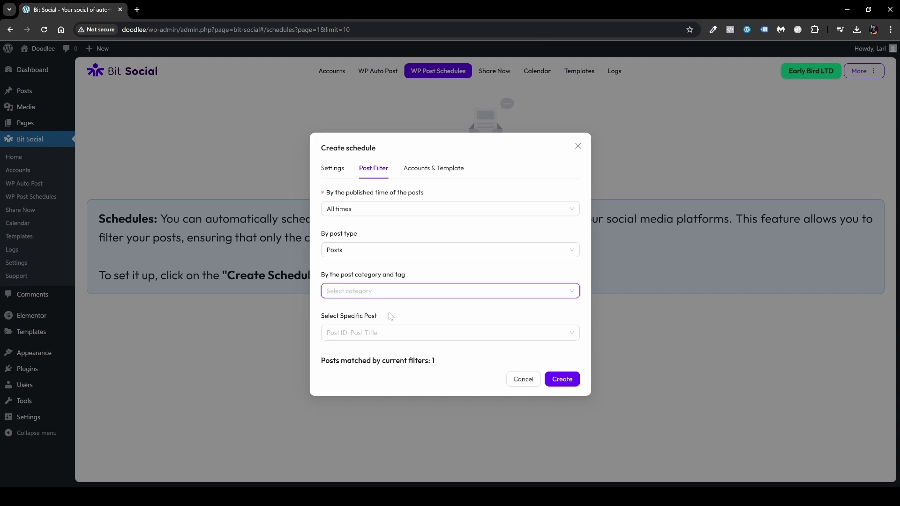
pyautogui.click(397, 332)
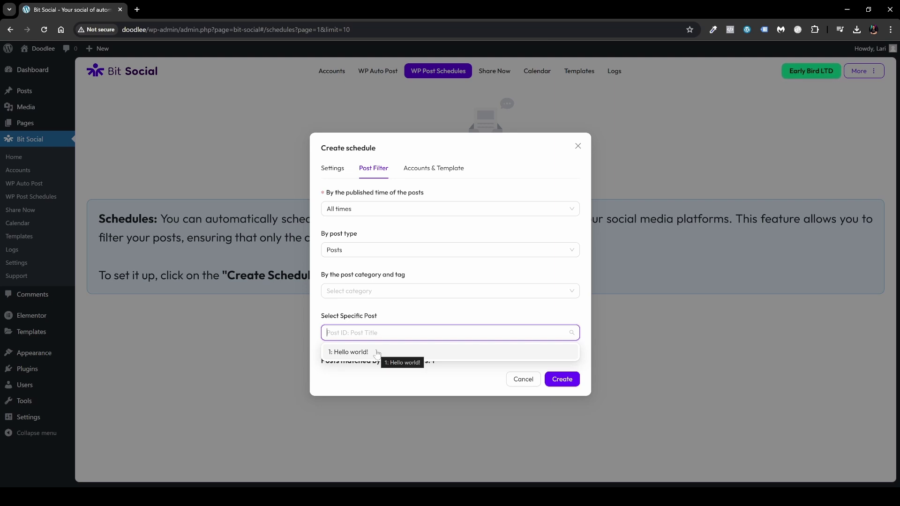
pyautogui.click(377, 352)
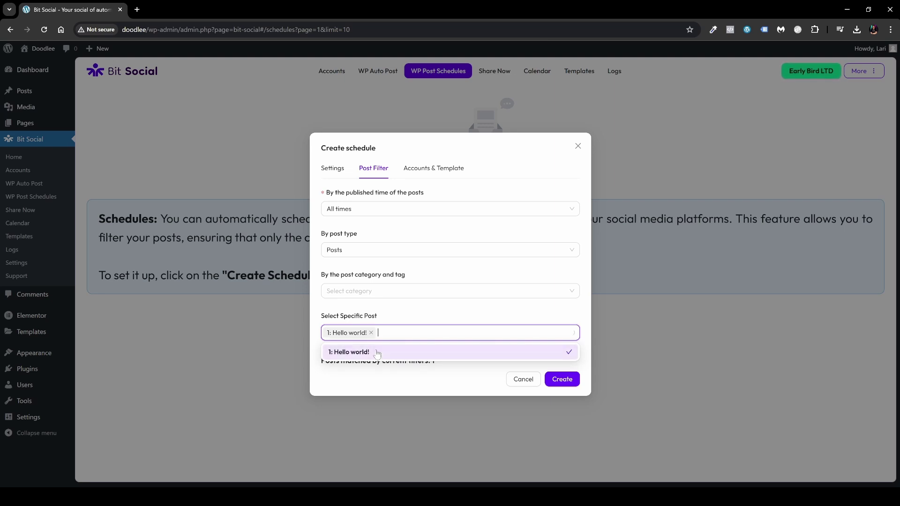
pyautogui.click(428, 313)
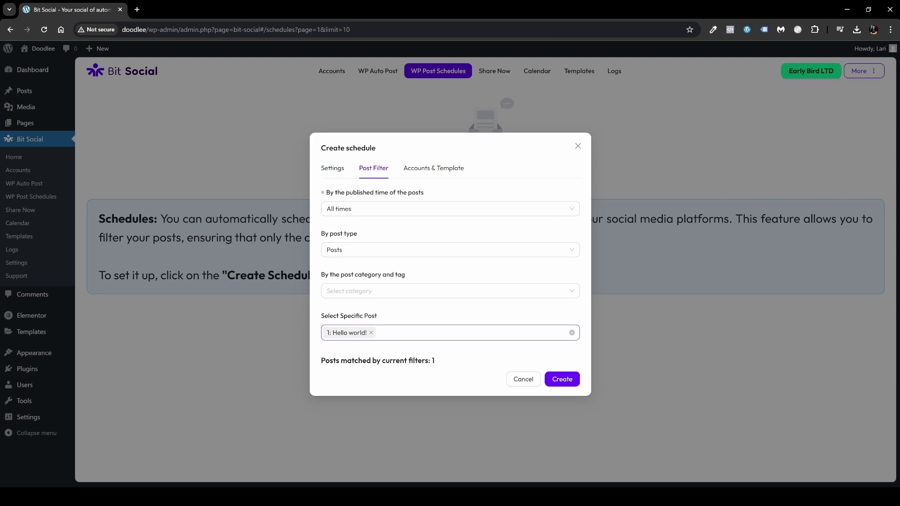
# - Select the Facebook accounts, including EZ WP 4U, for the schedule and create it
pyautogui.click(446, 168)
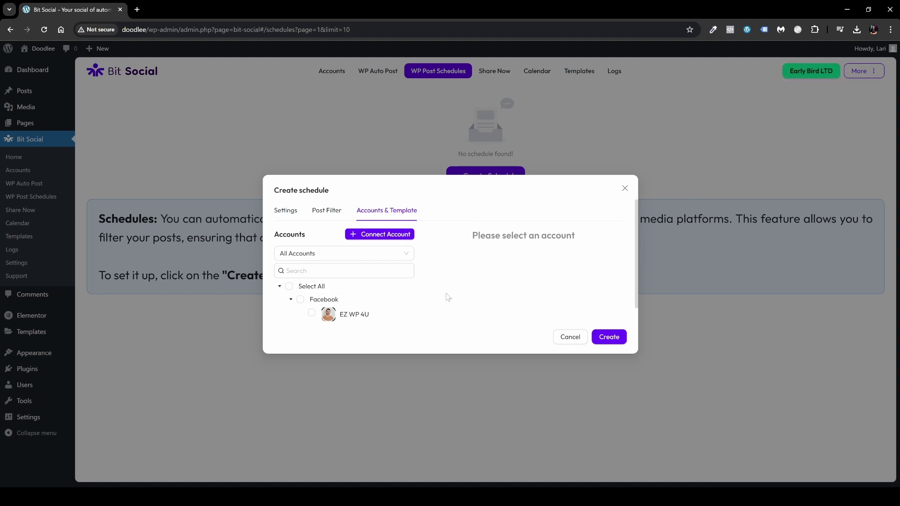
pyautogui.click(301, 300)
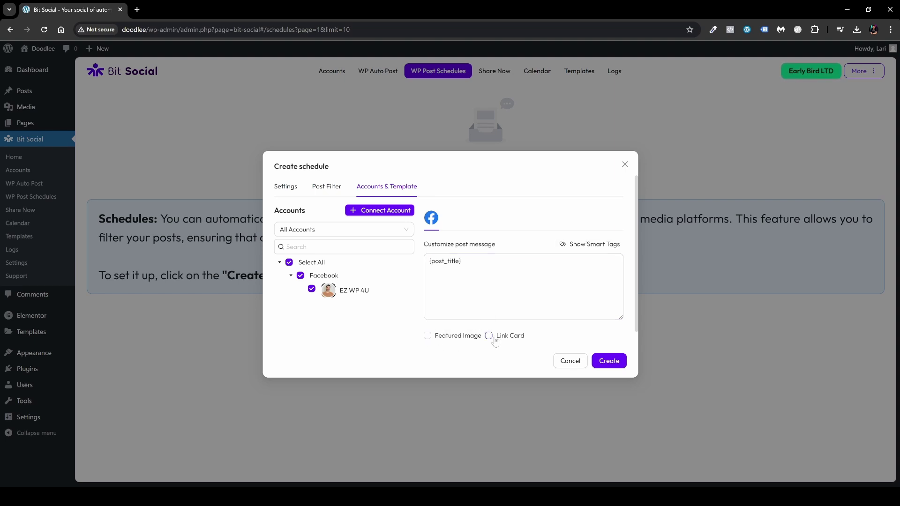
pyautogui.click(609, 366)
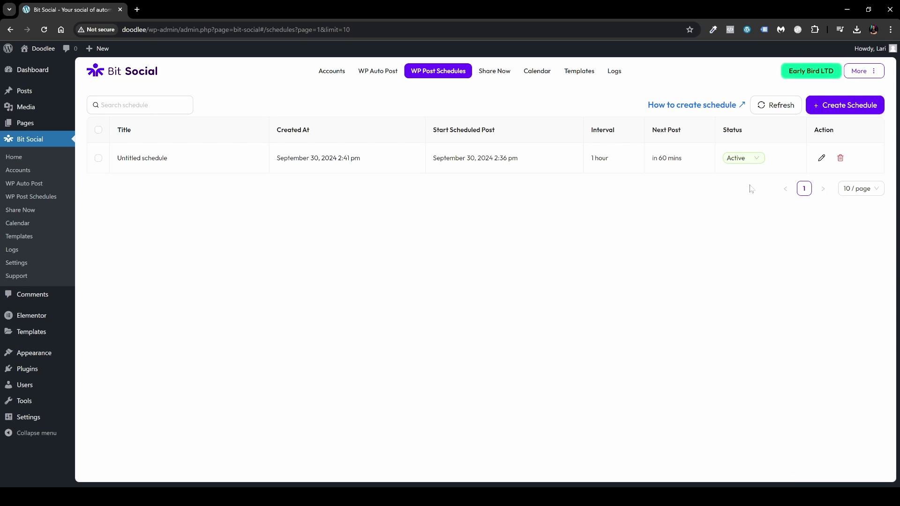
# - Start a new Share Now post and select the Facebook accounts, including EZ WP 4U
pyautogui.click(494, 73)
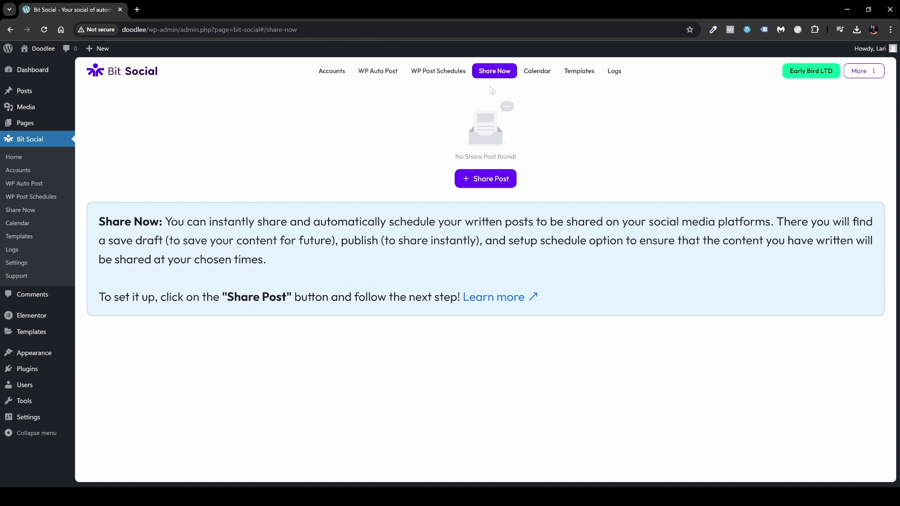
pyautogui.click(483, 178)
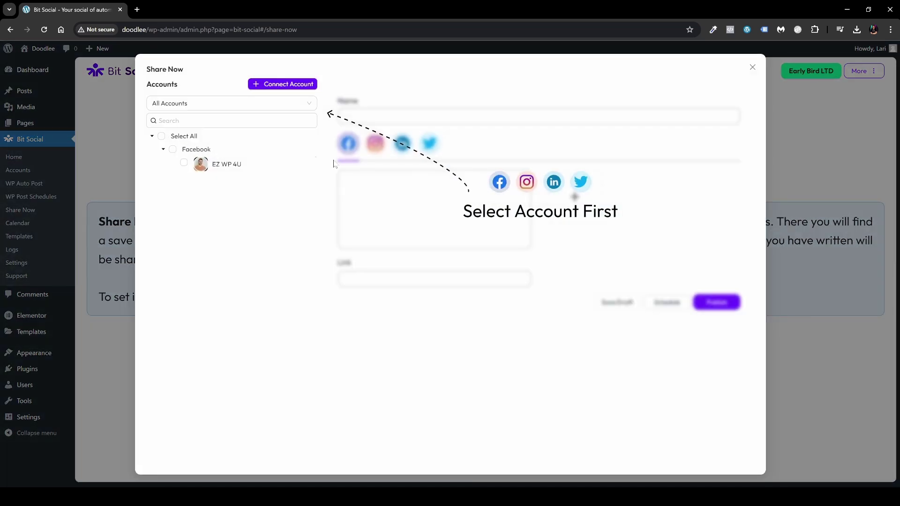
pyautogui.click(173, 149)
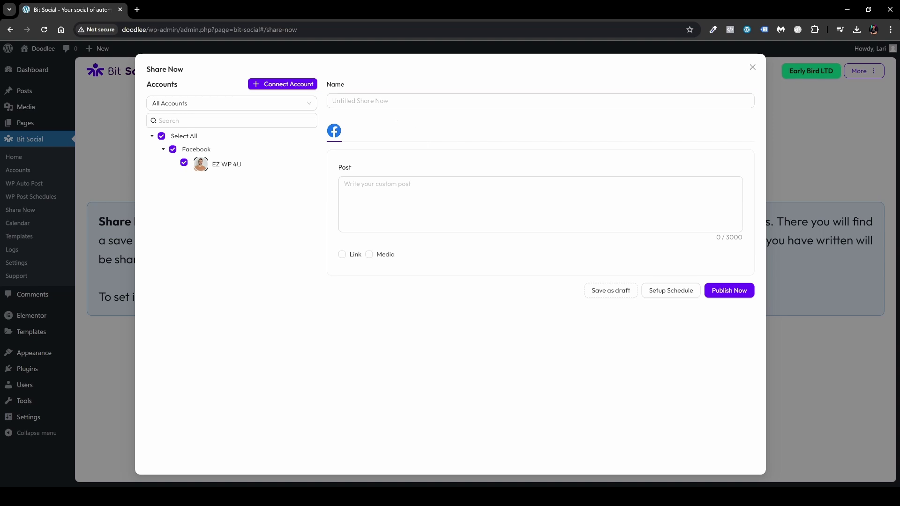
# - Try the Media and Link options of the custom share post, then close it without entering any content
pyautogui.click(378, 186)
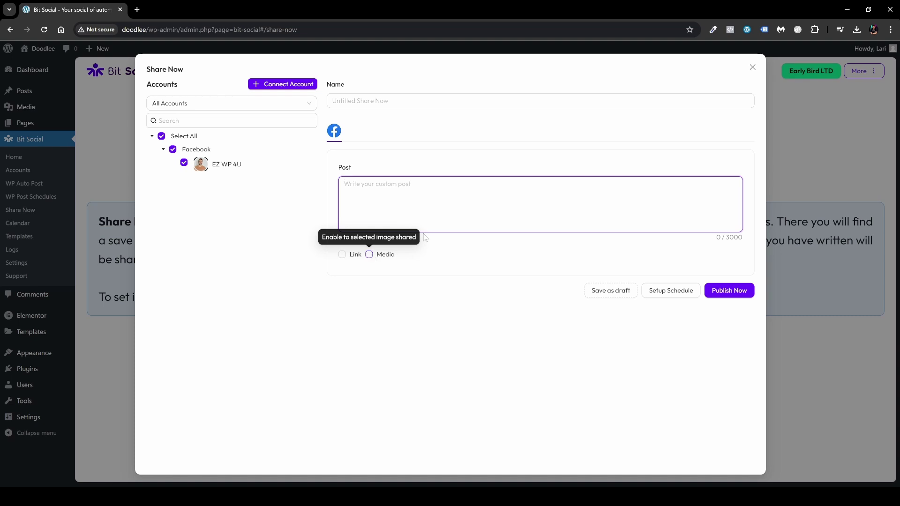
pyautogui.click(368, 254)
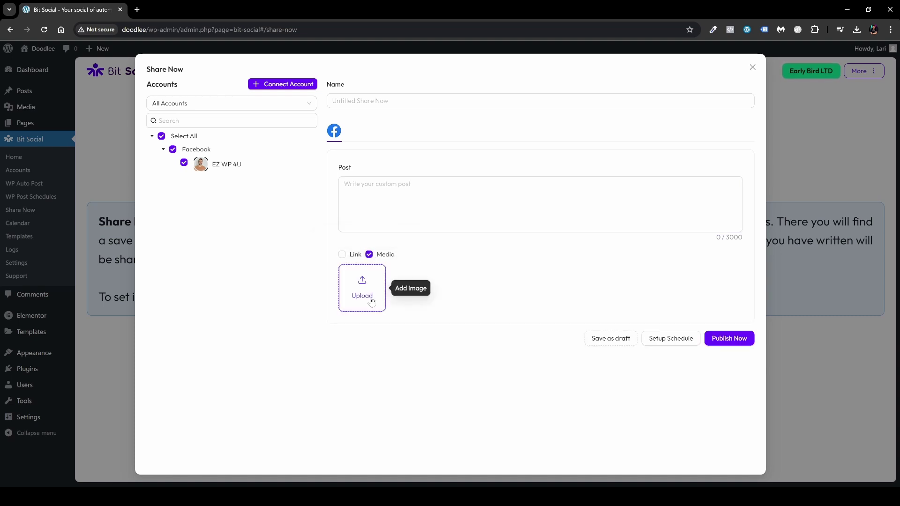
pyautogui.click(341, 254)
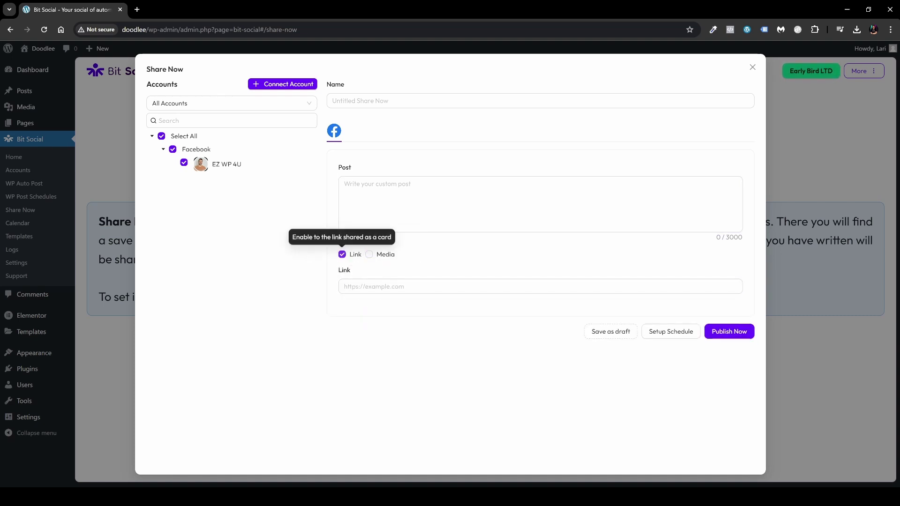
pyautogui.click(376, 286)
pyautogui.click(482, 374)
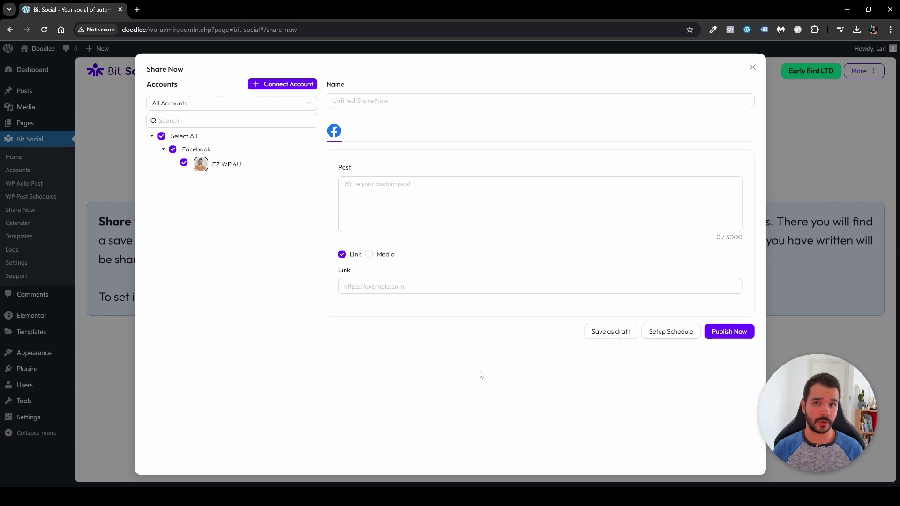
pyautogui.click(729, 335)
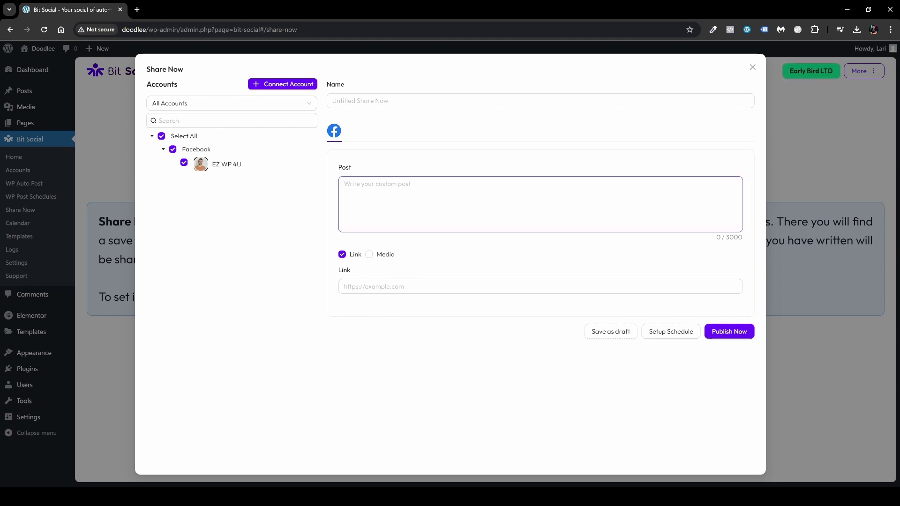
pyautogui.click(753, 71)
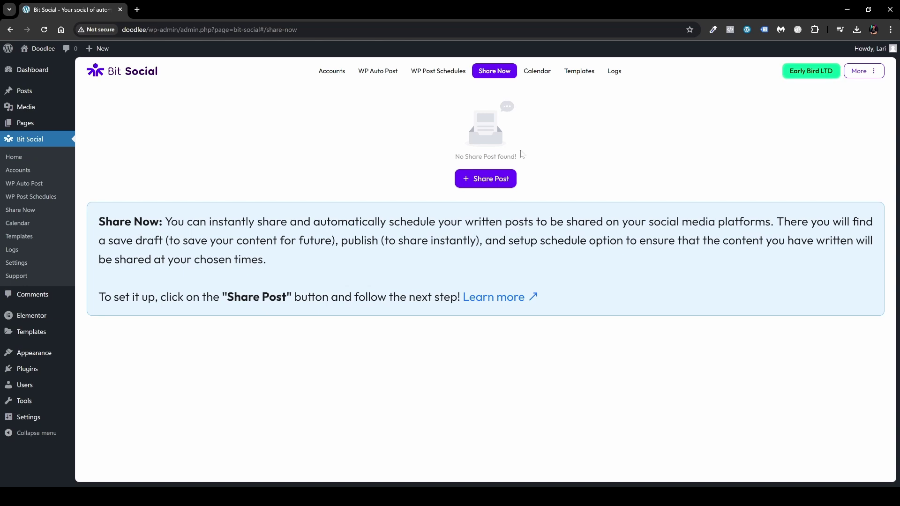
# - Activate the Bit Social Pro plugin from the installed plugins and show its admin submenu
pyautogui.click(45, 369)
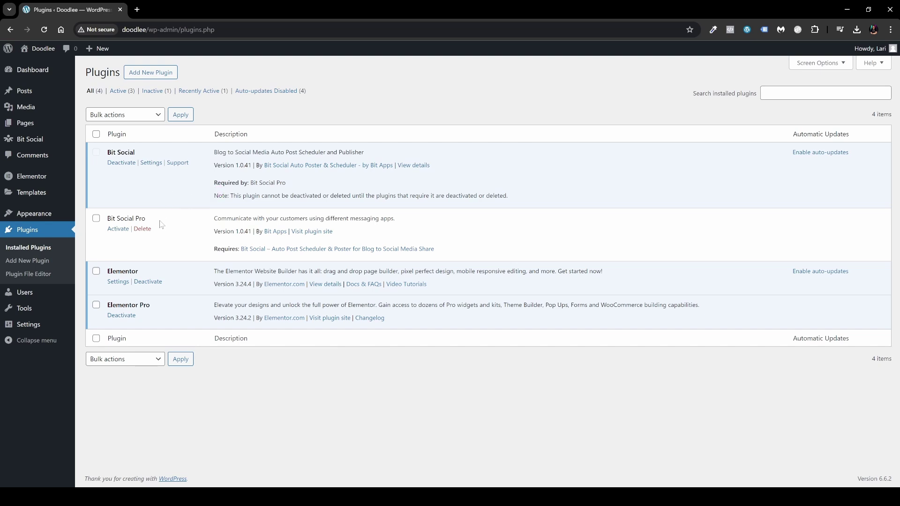
pyautogui.click(117, 229)
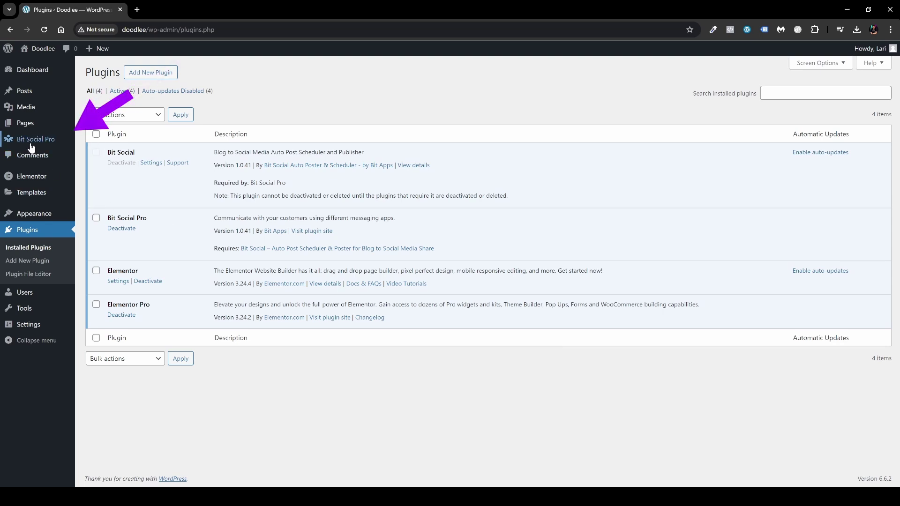
pyautogui.moveTo(52, 145)
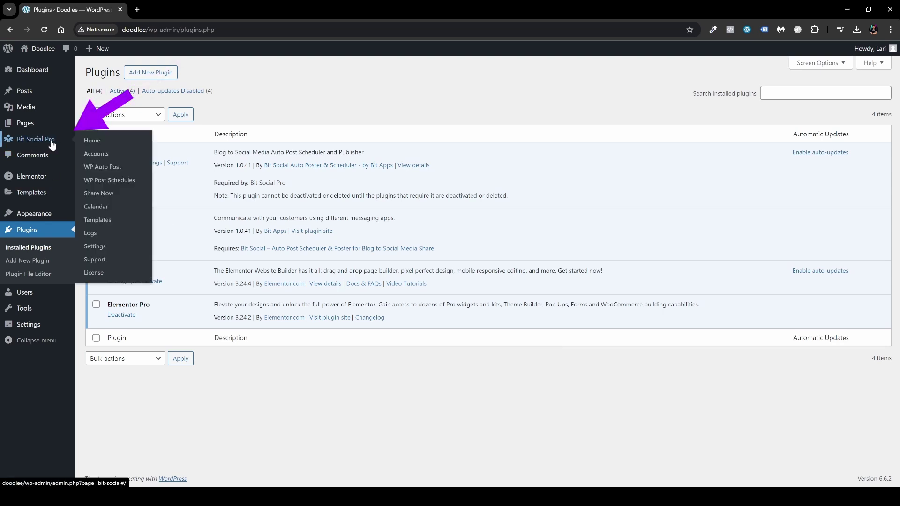
# - Activate the Bit Social Pro license by connecting it with the Bit Apps subscription
pyautogui.click(97, 277)
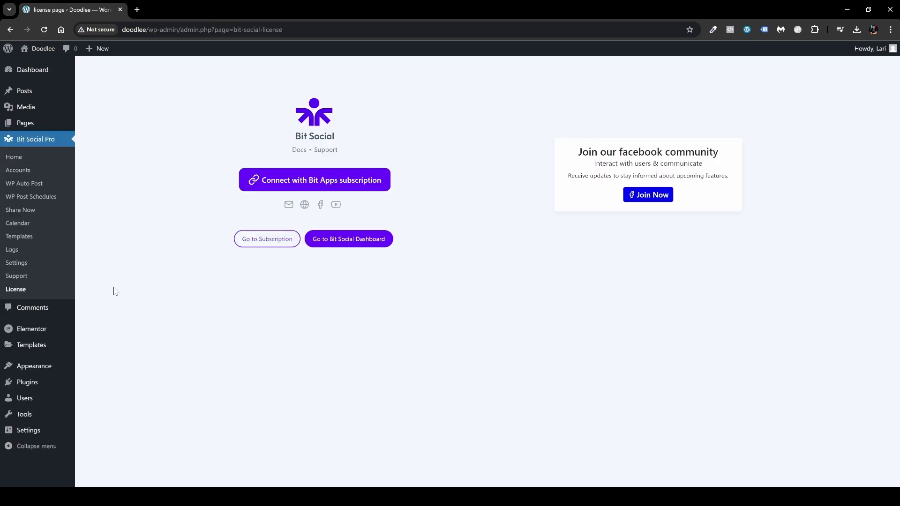
pyautogui.click(287, 184)
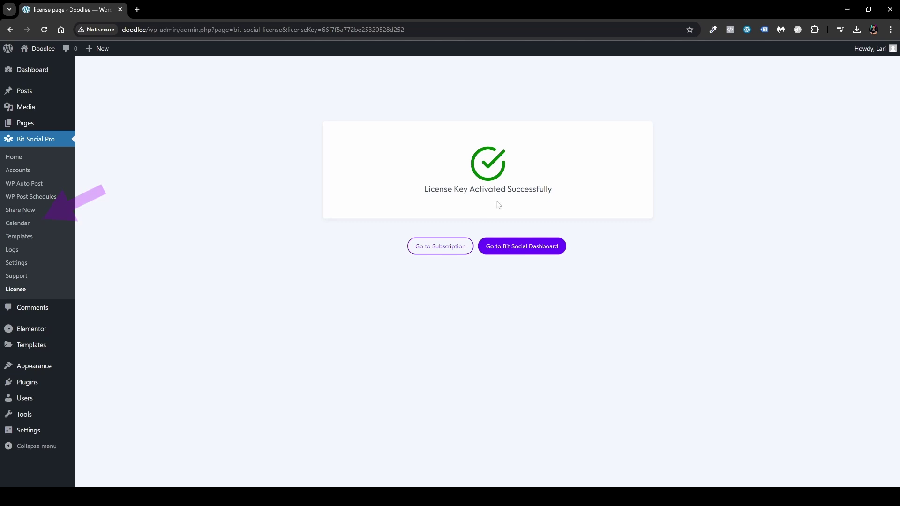
# - Open the Bit Social calendar and select October 9, 2024
pyautogui.click(27, 227)
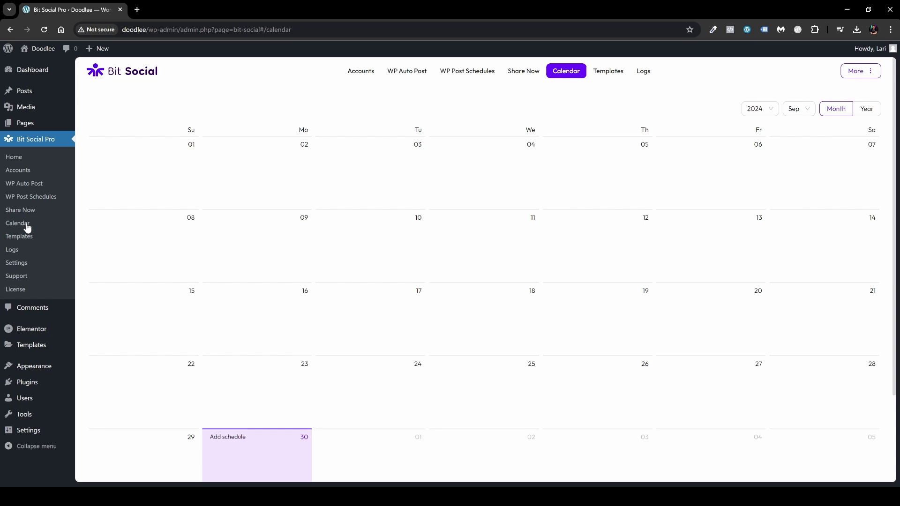
pyautogui.scroll(-2, 424, 323)
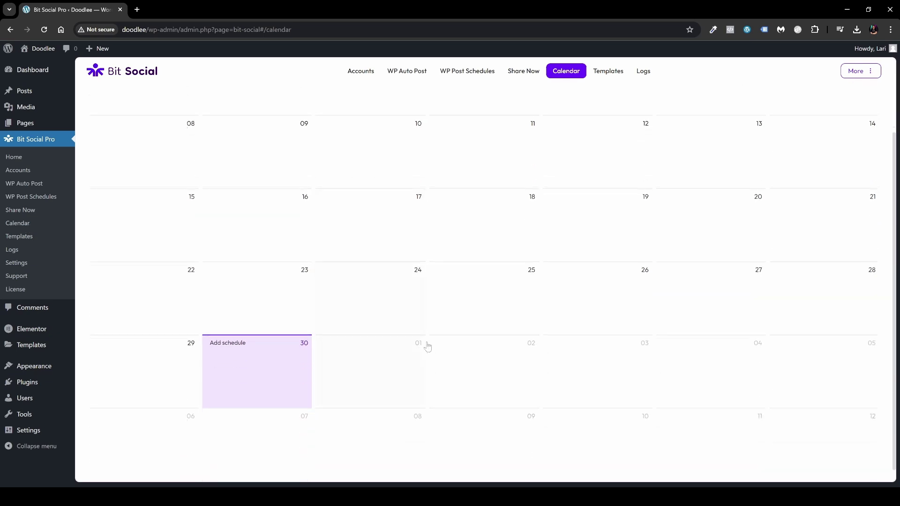
pyautogui.click(509, 427)
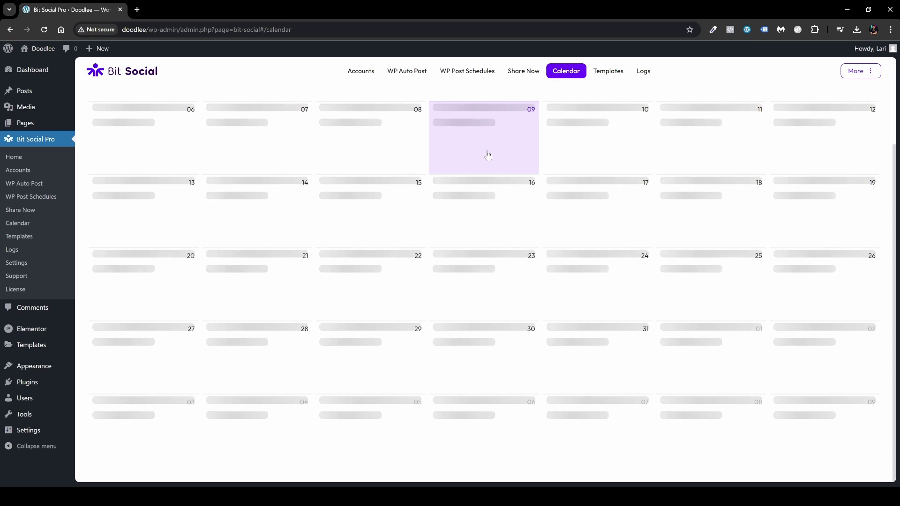
pyautogui.scroll(1, 478, 168)
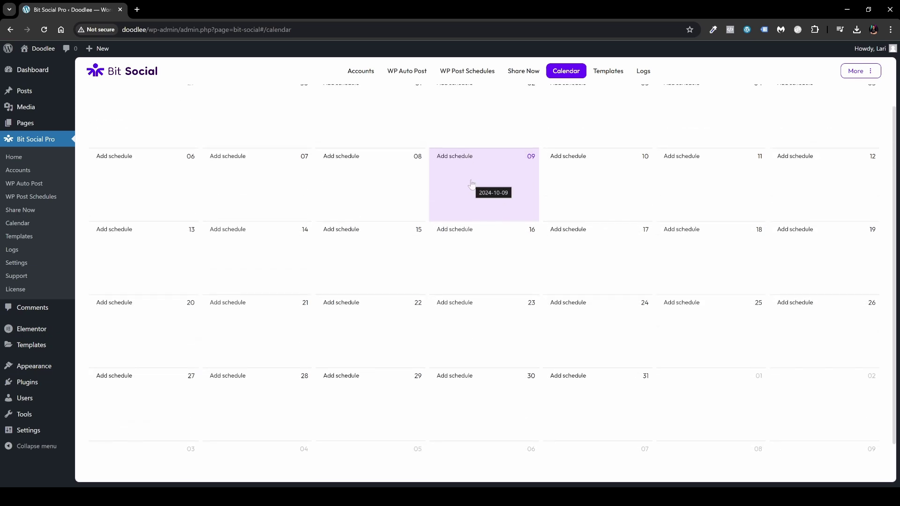
# - Start a schedule for October 9, 2024, review its Post Filter and Accounts & Template settings, and close it without creating it
pyautogui.click(454, 162)
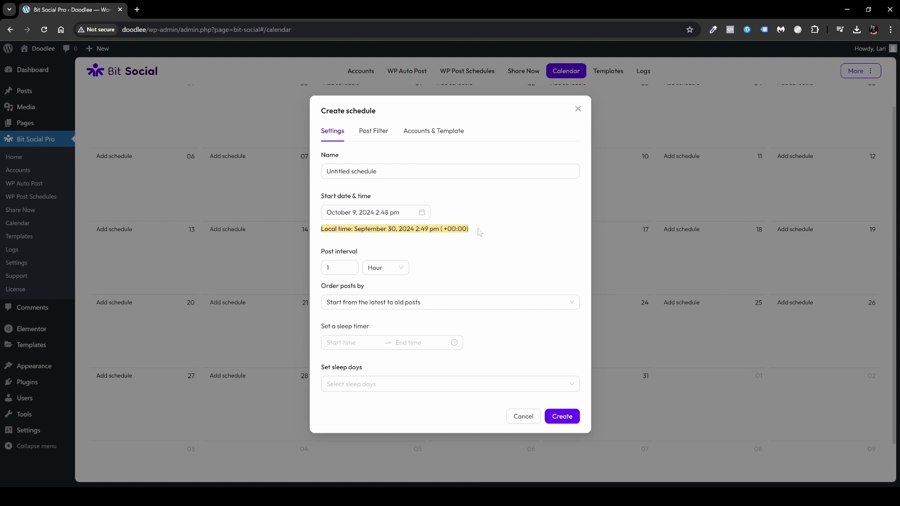
pyautogui.click(376, 132)
pyautogui.click(428, 167)
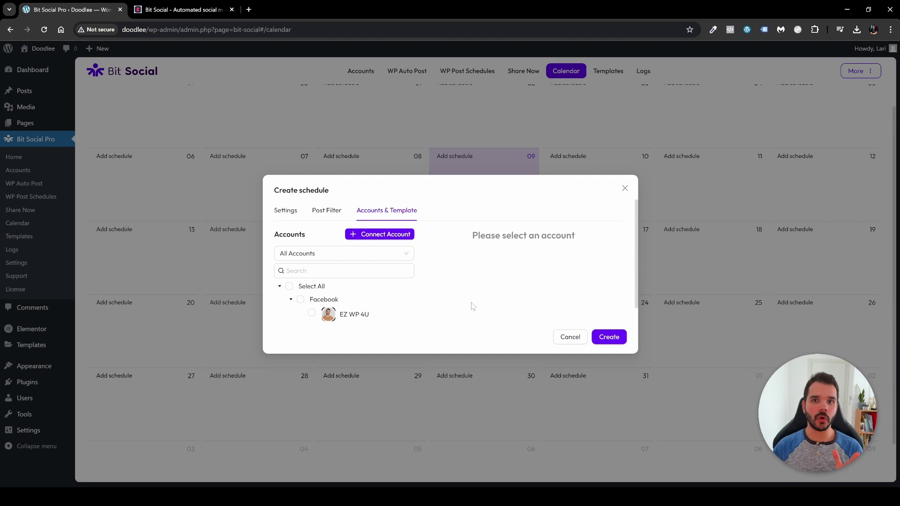
pyautogui.click(625, 188)
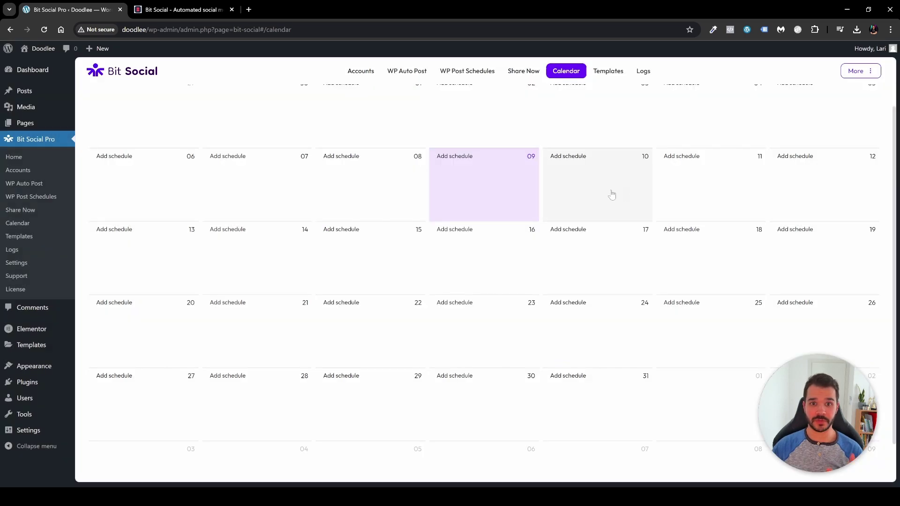
# - View the platforms on the Bit Social Accounts page, then switch to the bitapps.pro website and dismiss its popup to examine the supported platforms
pyautogui.click(359, 76)
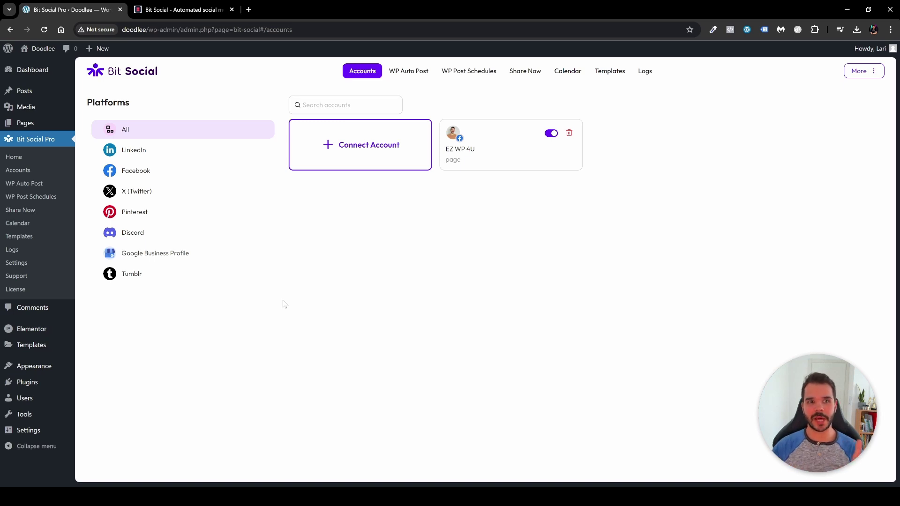
pyautogui.hotkey('ctrl', 'Tab')
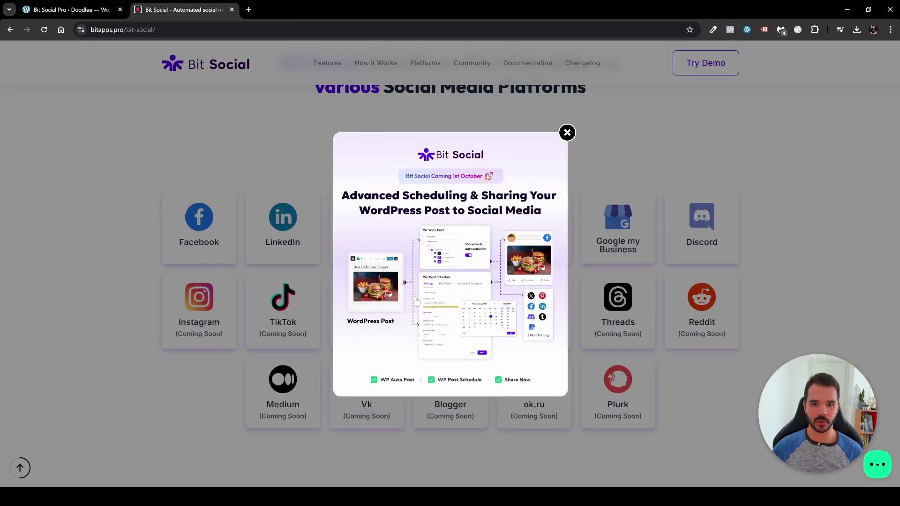
pyautogui.click(566, 134)
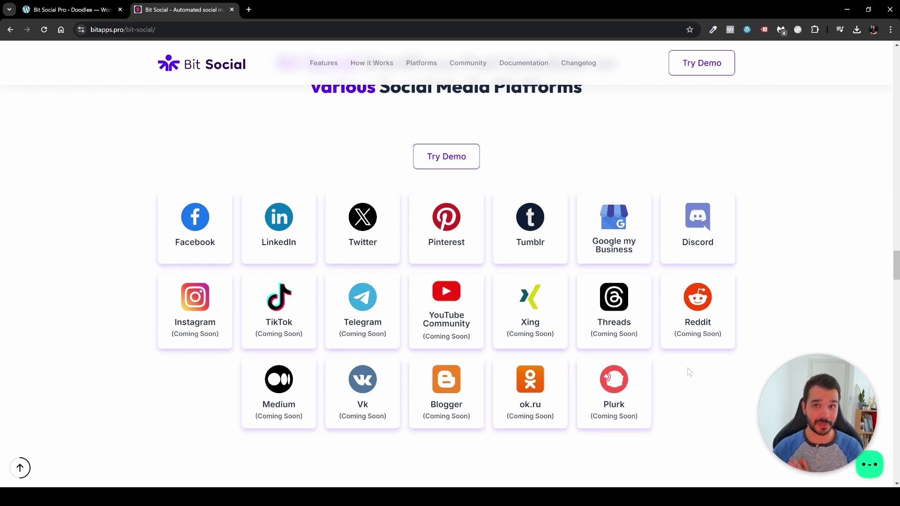
# - Compare the feature lists of the Free and Early Bird LTD plans on the Bit Social website
pyautogui.scroll(-20, 689, 370)
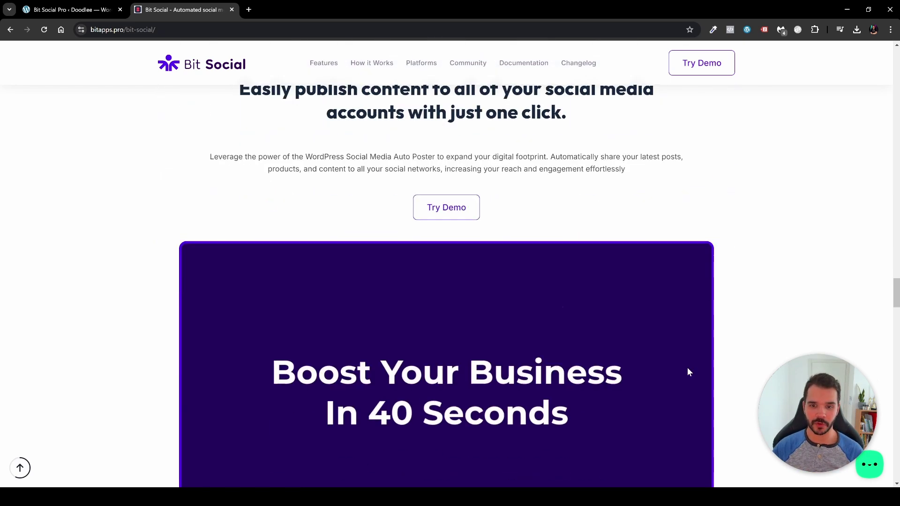
pyautogui.scroll(4, 720, 353)
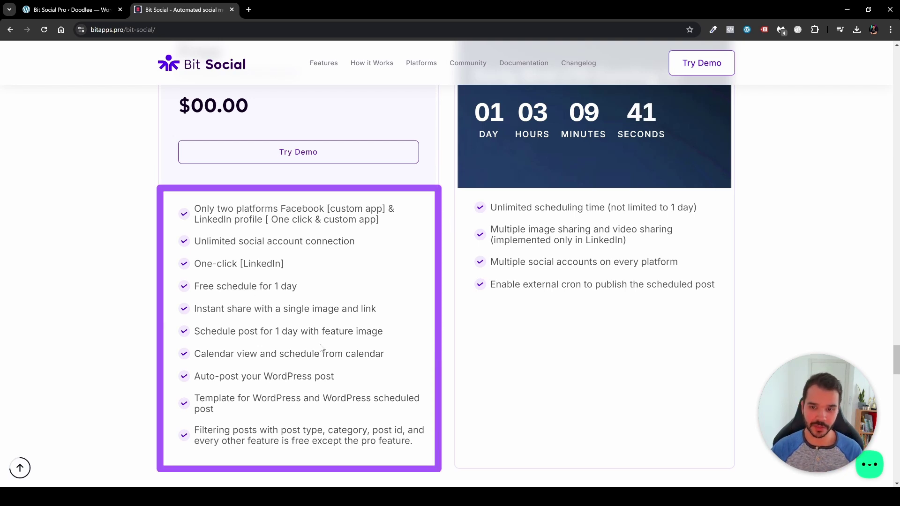
pyautogui.scroll(1, 638, 361)
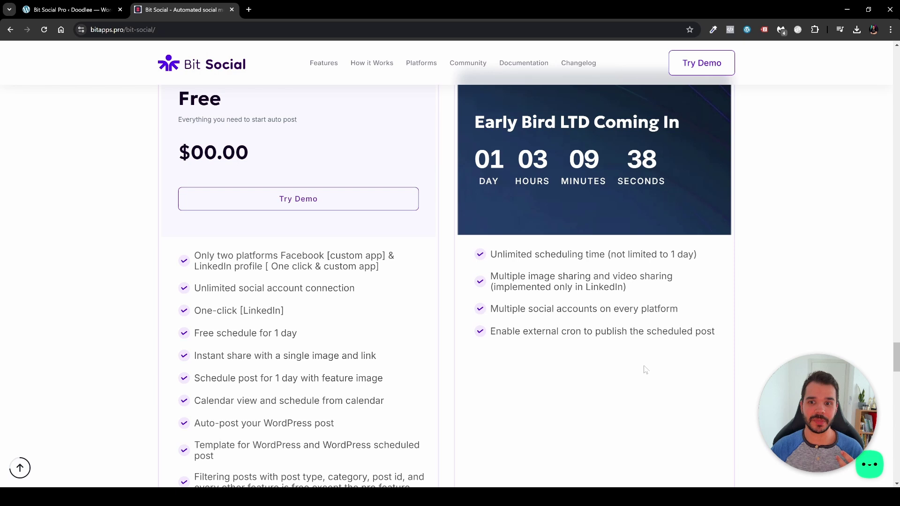
pyautogui.scroll(-1, 645, 370)
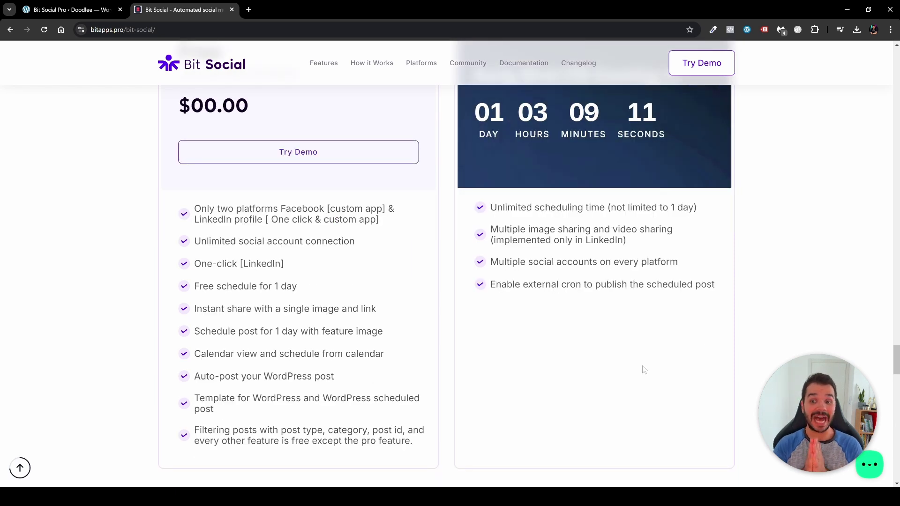